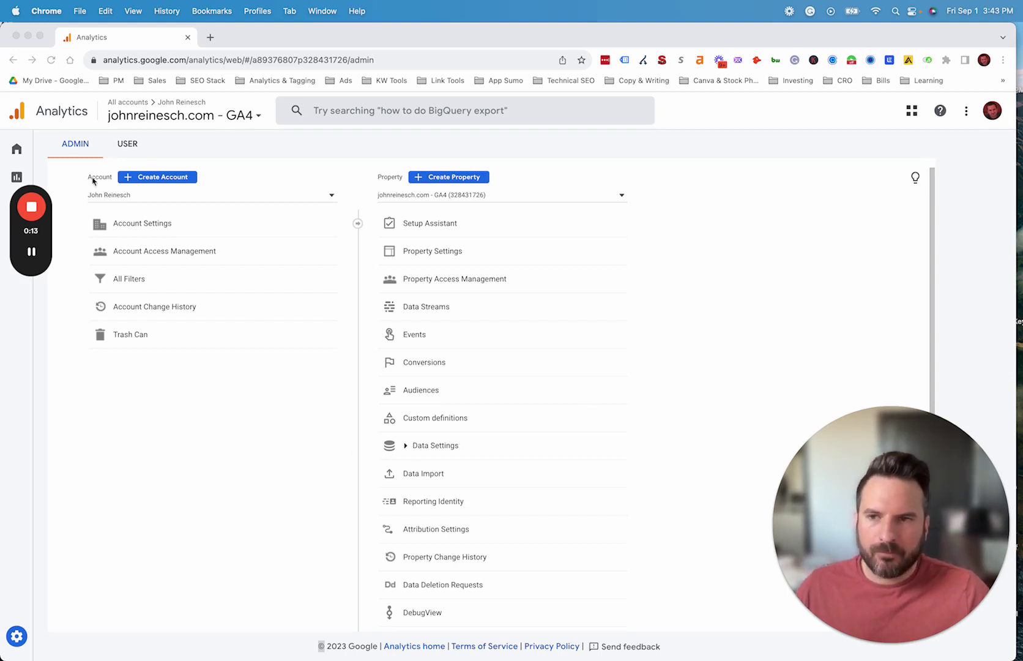
# Open the Reports snapshot, which shows 704 users for Aug 4 – Aug 31, 2023
pyautogui.click(17, 177)
pyautogui.click(97, 183)
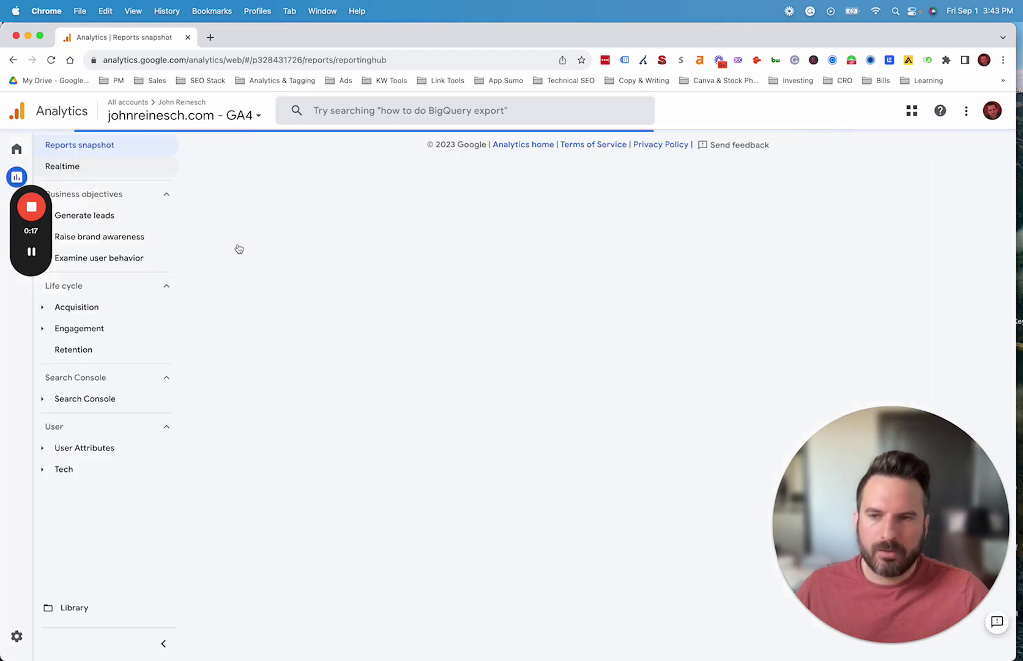
# Open the Traffic acquisition report and review its primary dimension choices without changing them
pyautogui.click(84, 215)
pyautogui.click(74, 392)
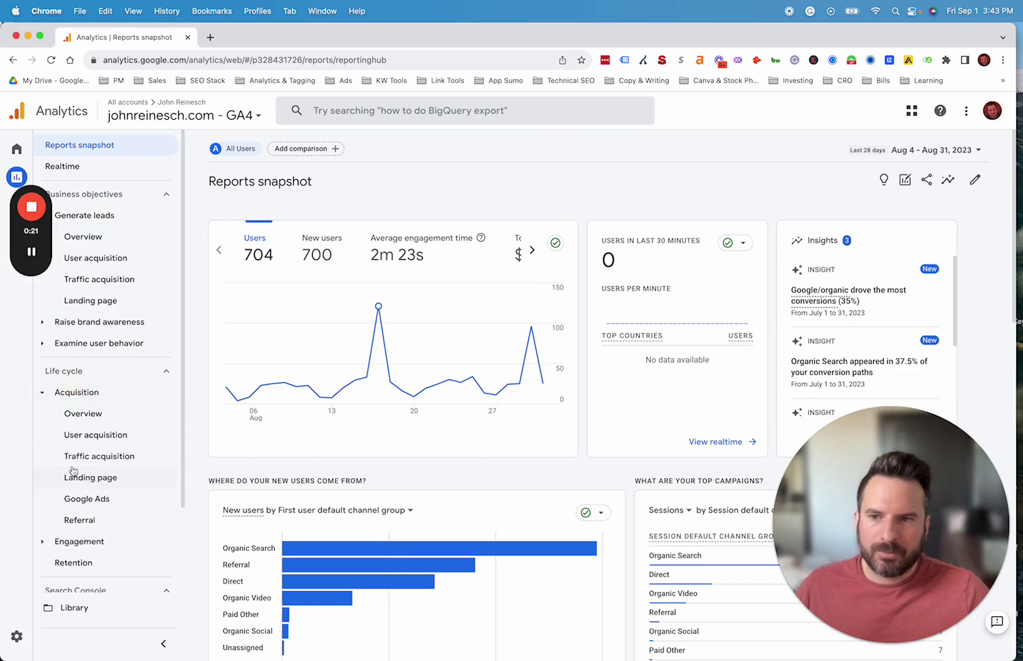
pyautogui.click(101, 279)
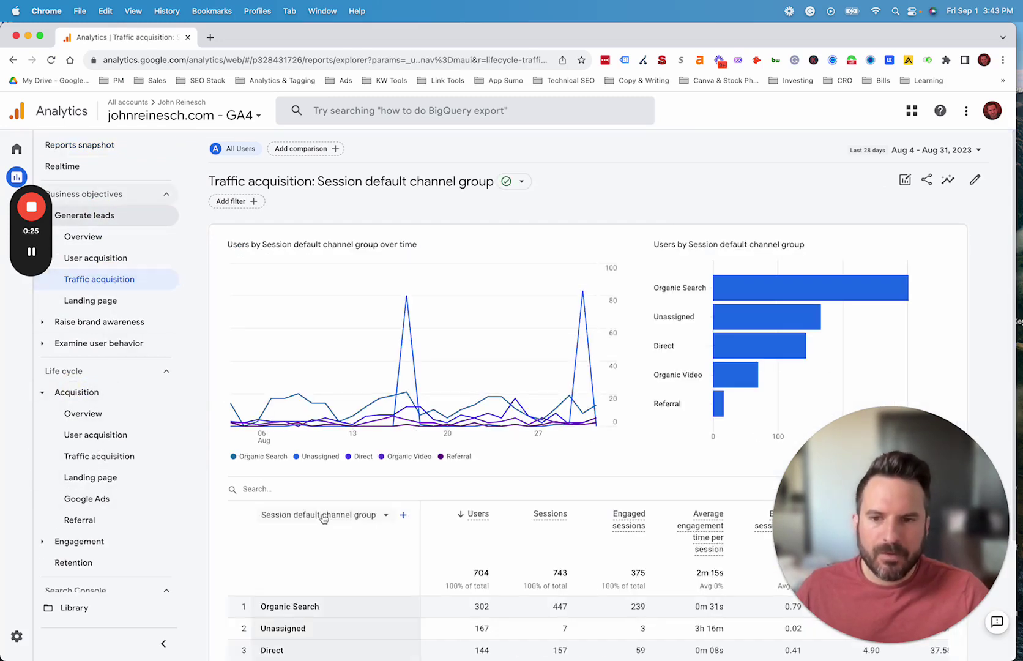
pyautogui.scroll(-5, 369, 522)
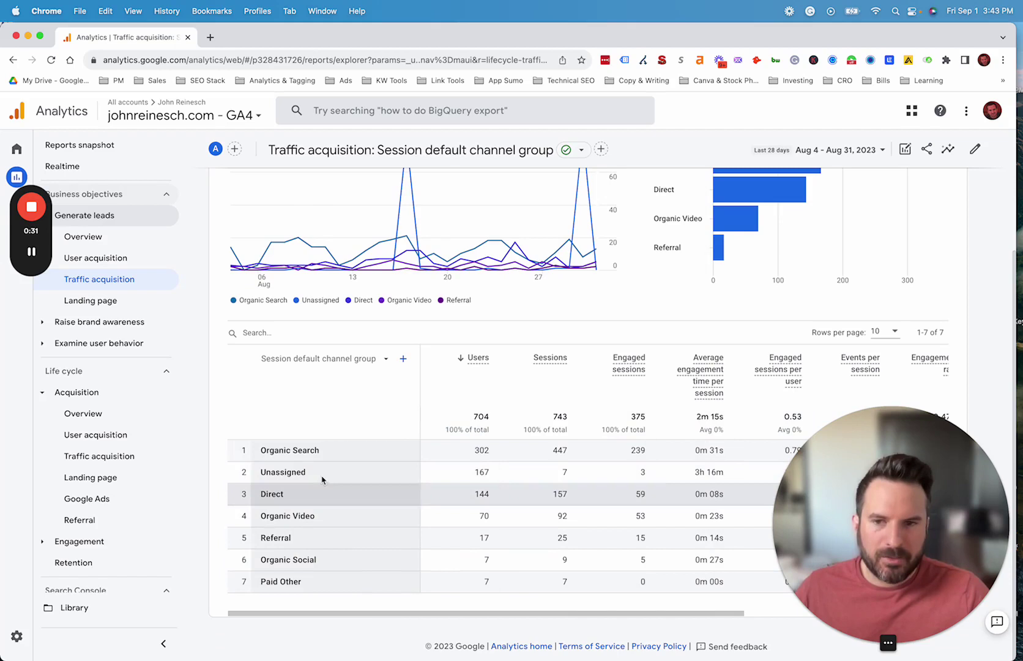
pyautogui.click(343, 366)
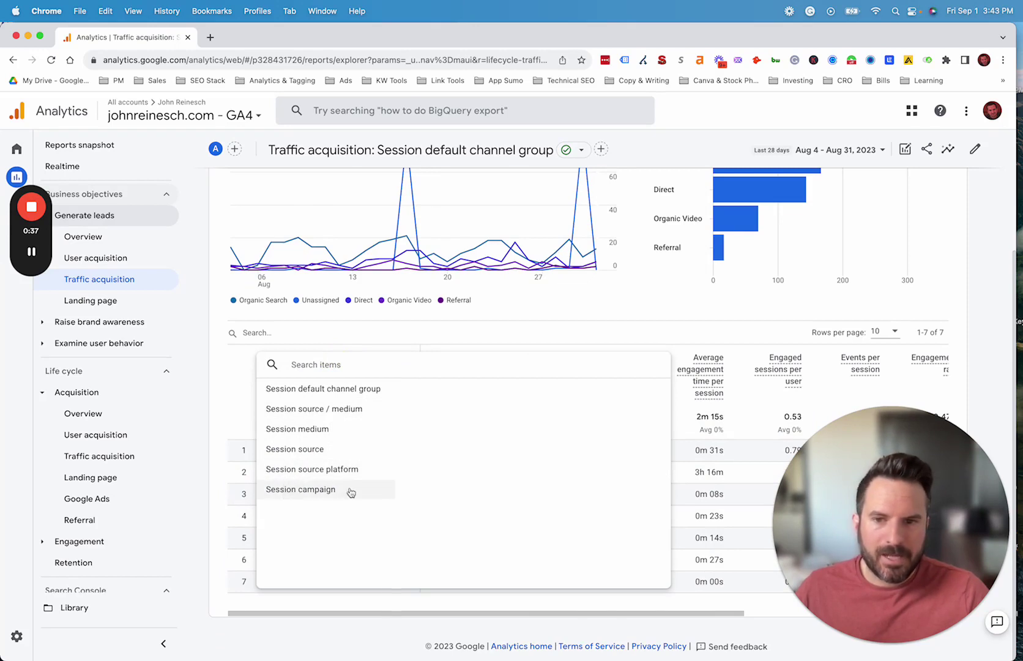
pyautogui.click(553, 315)
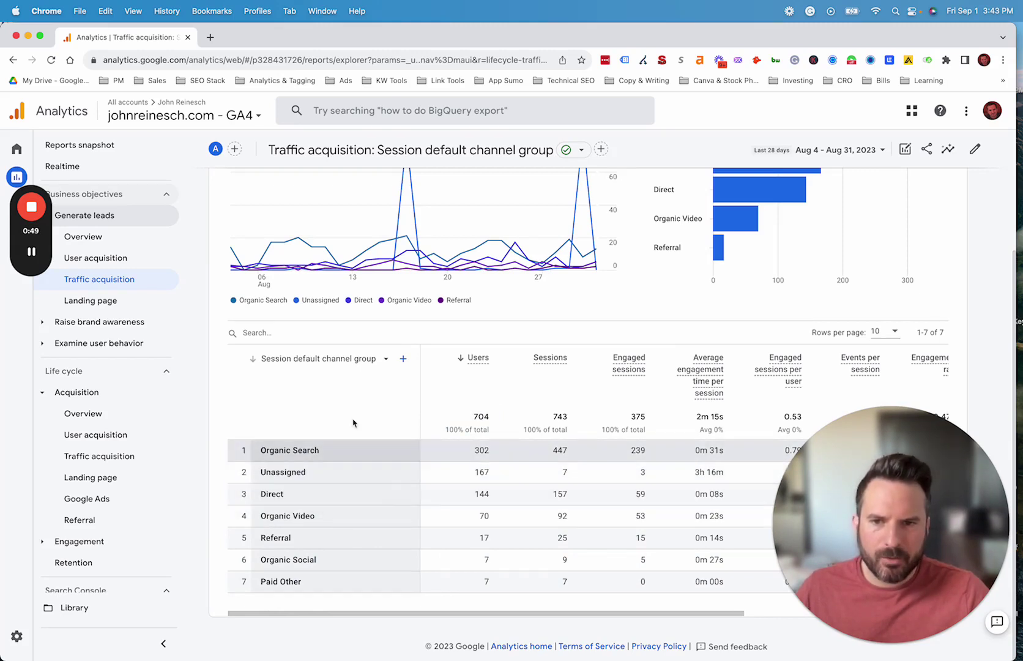
# Add Session source / medium as the table's secondary dimension, searching 'sour'
pyautogui.click(403, 361)
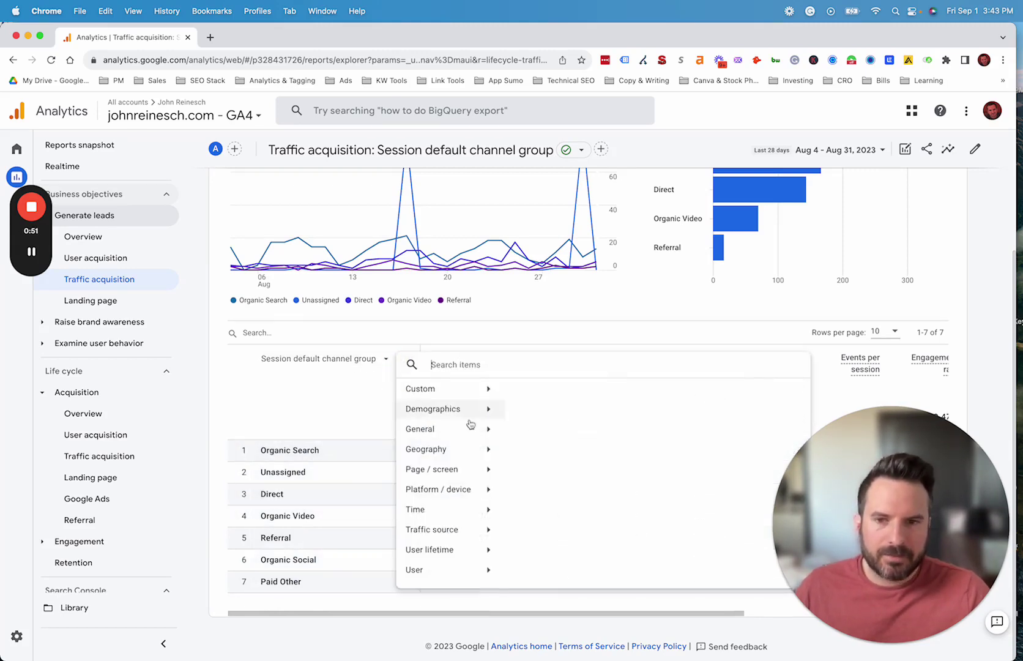
pyautogui.click(478, 366)
pyautogui.write('sour')
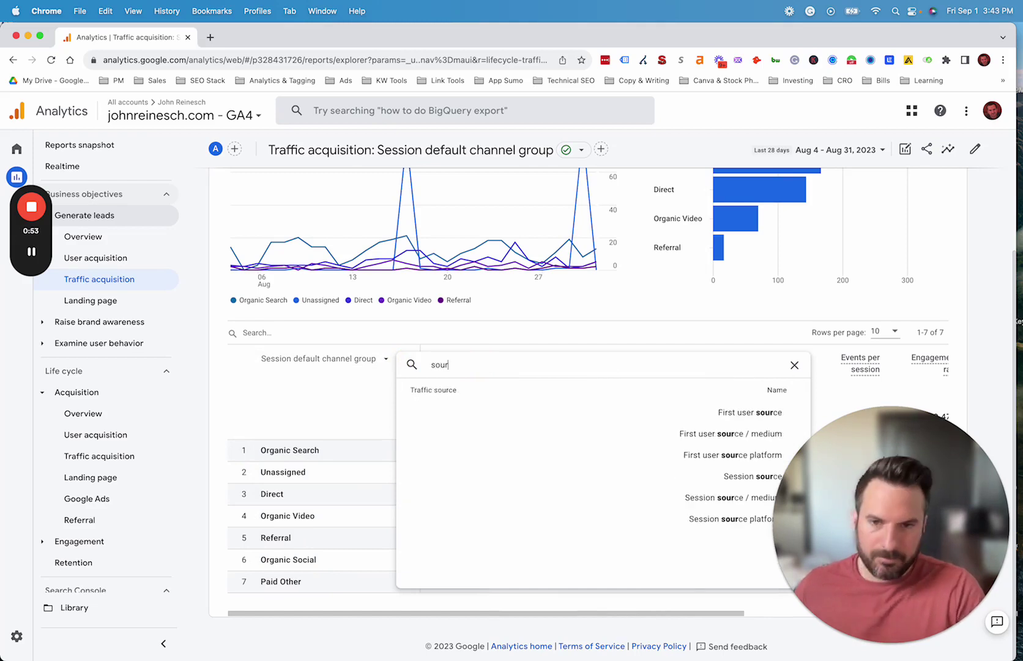
pyautogui.click(693, 503)
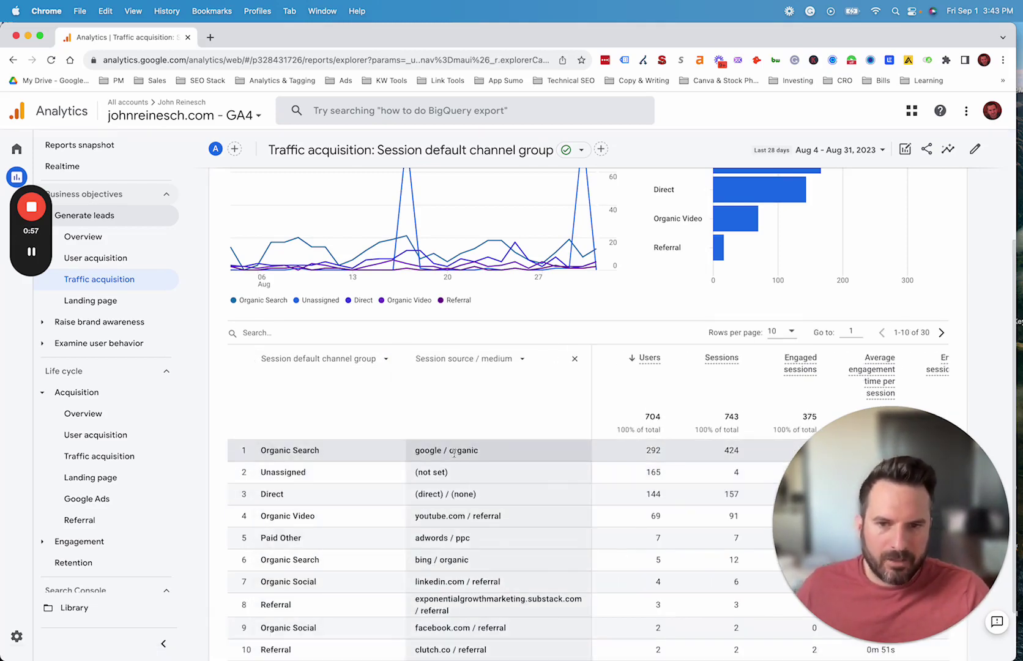
# Highlight the google / organic and (not set) sources in the first table rows
pyautogui.moveTo(415, 450); pyautogui.dragTo(494, 449)
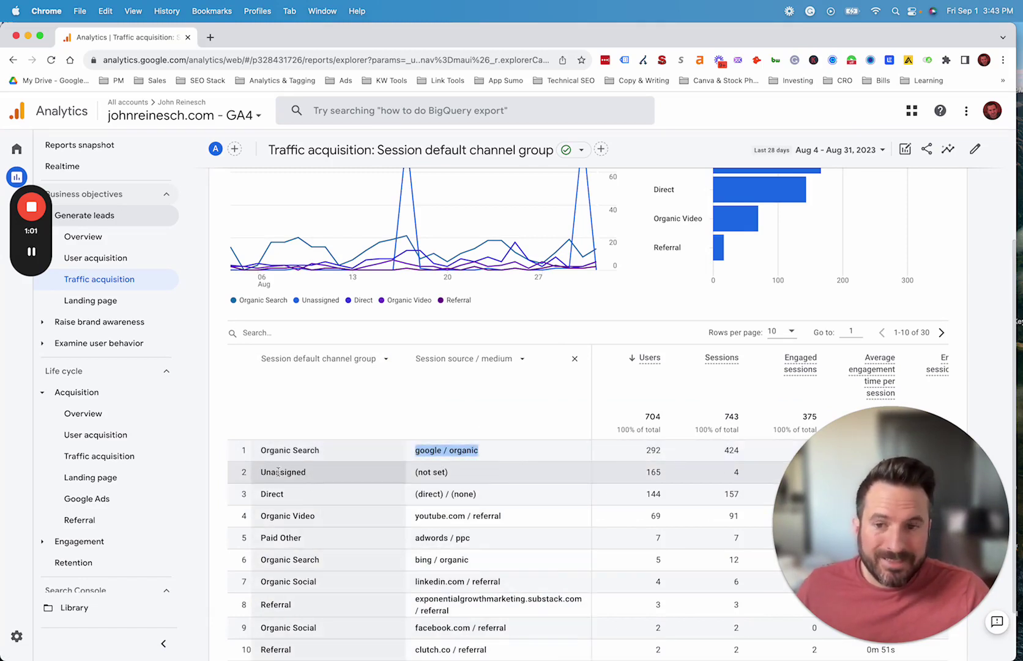
pyautogui.click(447, 472)
pyautogui.click(417, 471)
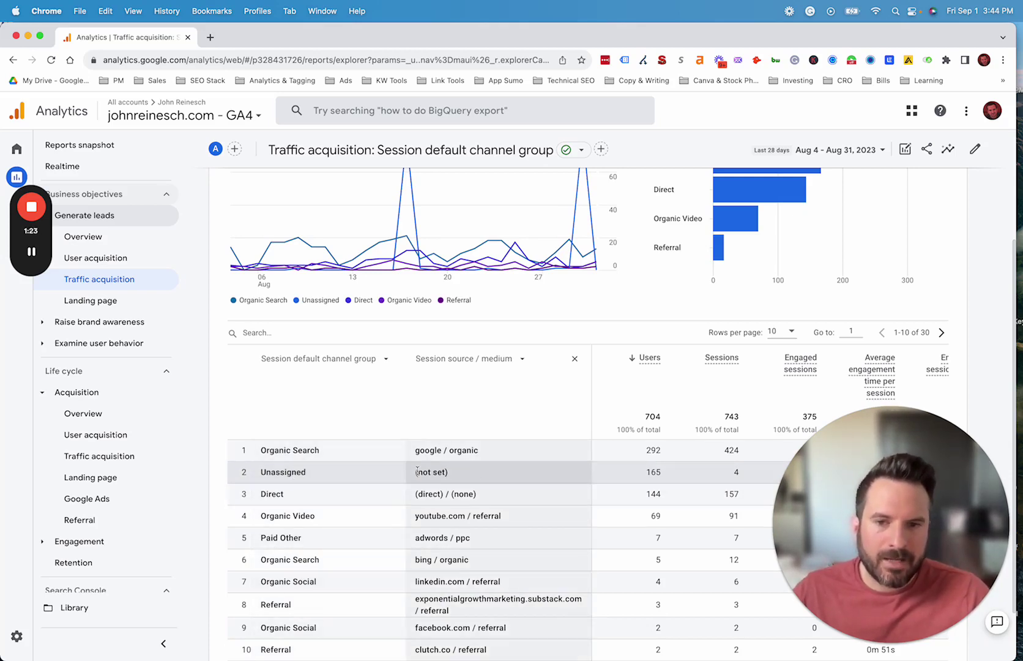
pyautogui.moveTo(415, 472); pyautogui.dragTo(449, 471)
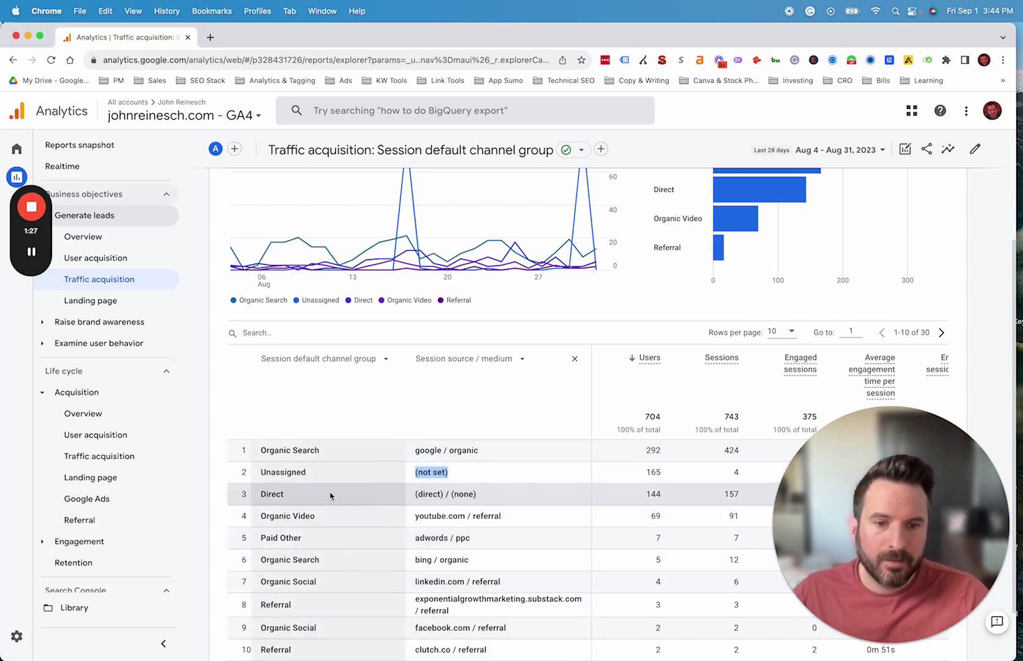
pyautogui.click(306, 476)
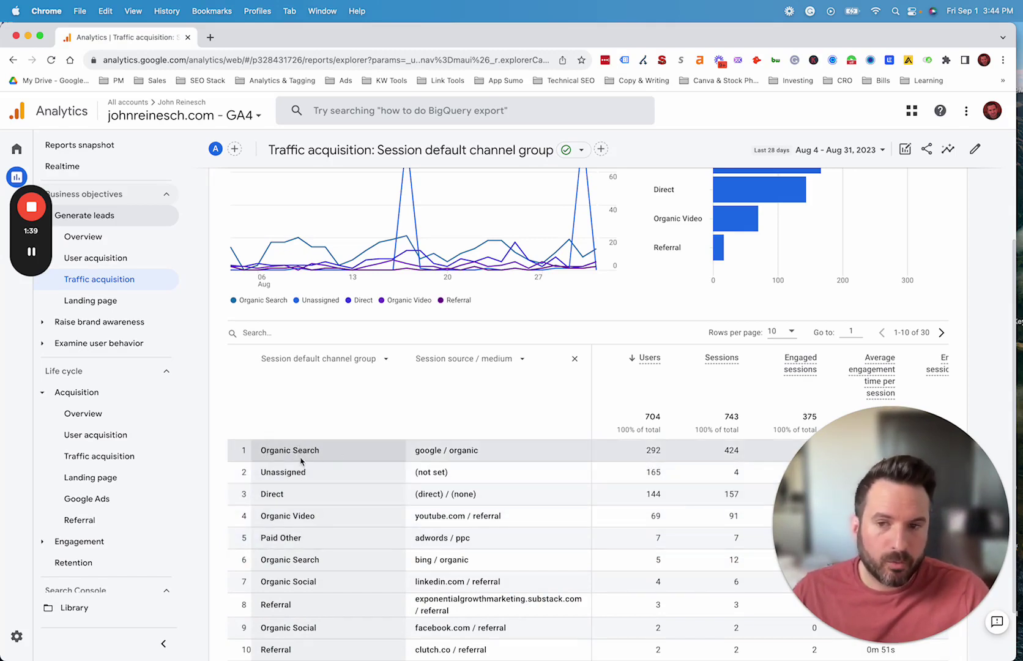
pyautogui.scroll(-1, 446, 518)
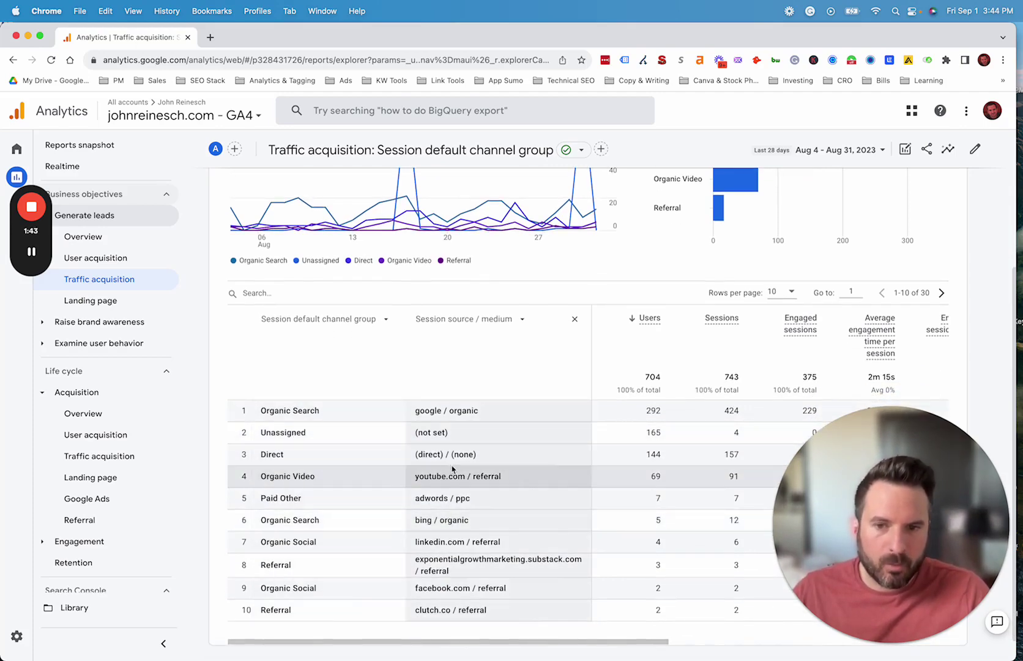
pyautogui.scroll(-1, 456, 487)
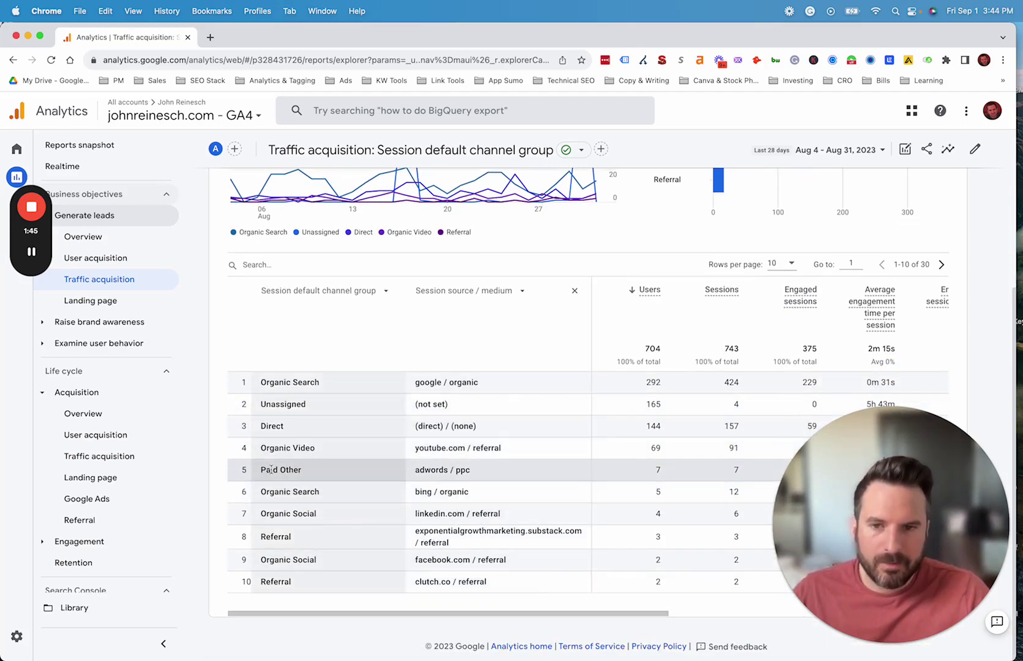
pyautogui.moveTo(416, 470); pyautogui.dragTo(472, 475)
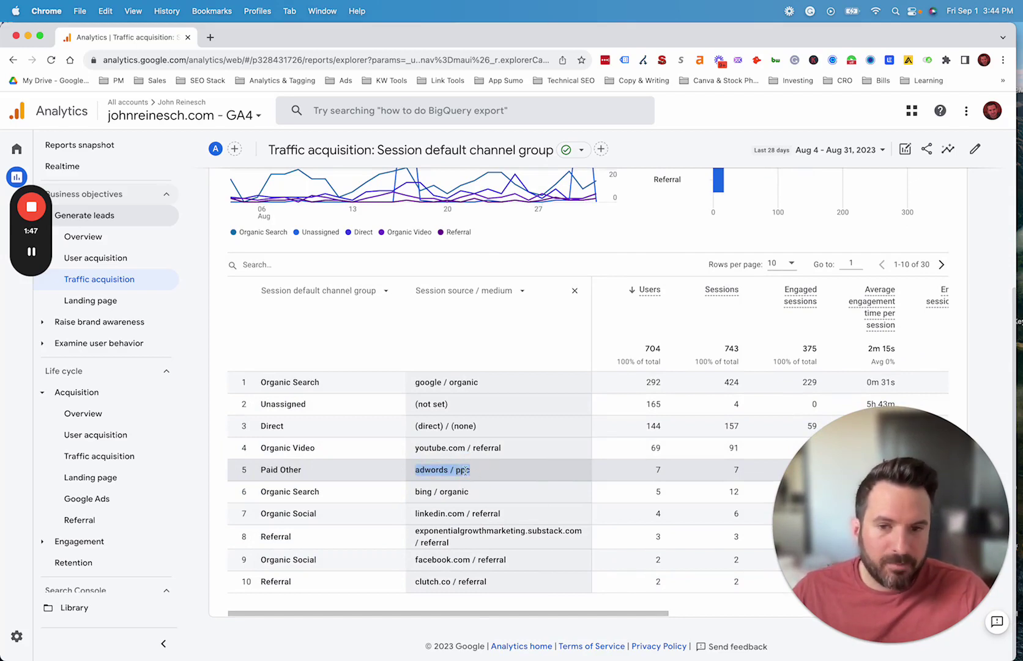
pyautogui.click(262, 478)
pyautogui.moveTo(264, 469); pyautogui.dragTo(305, 469)
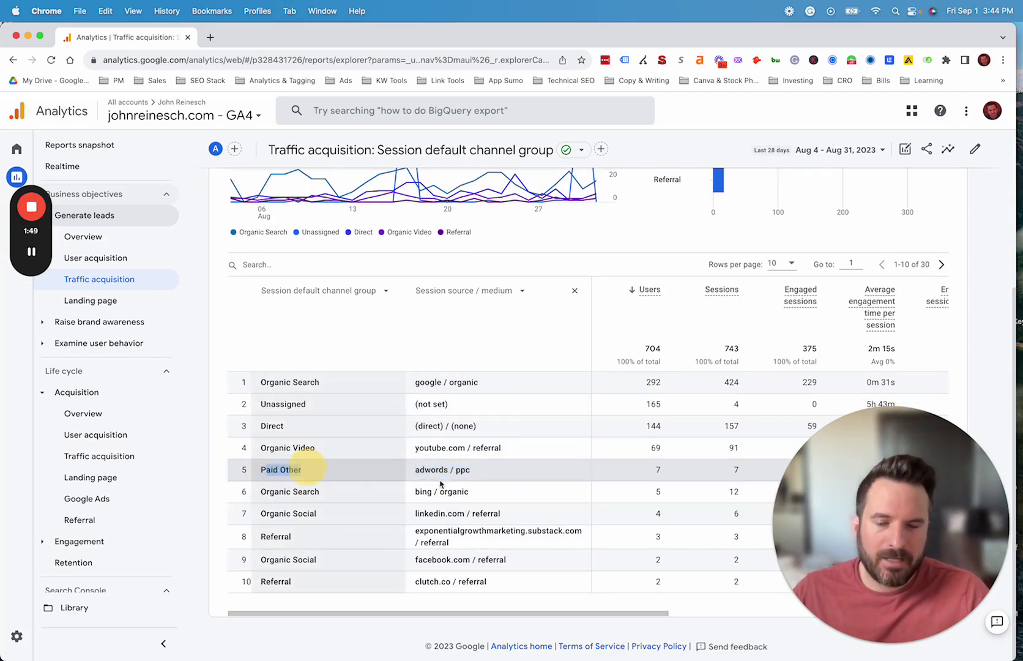
pyautogui.moveTo(415, 469); pyautogui.dragTo(482, 472)
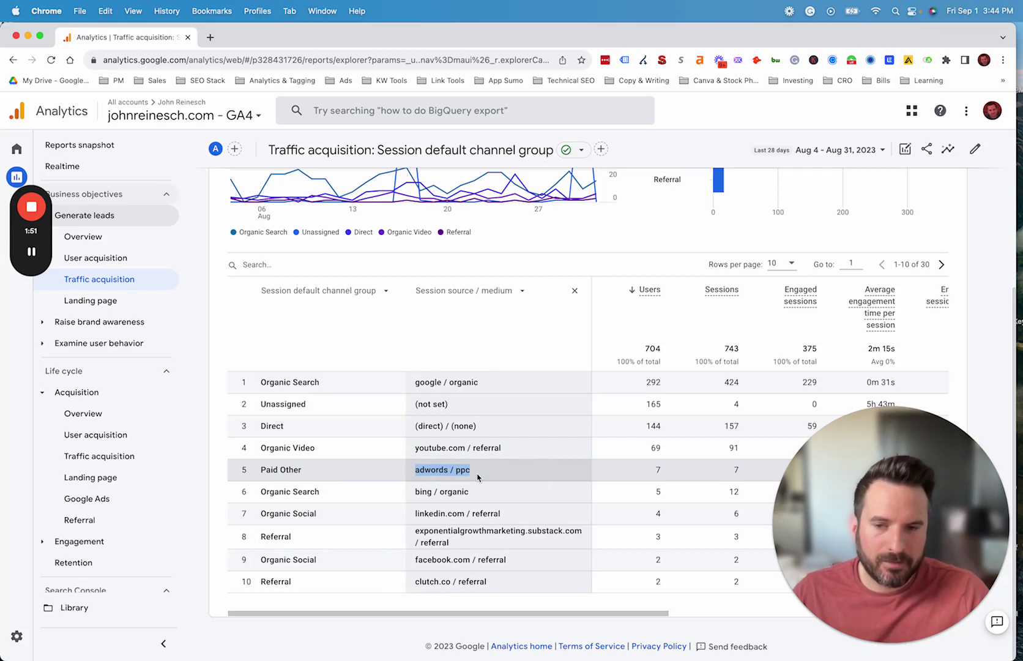
pyautogui.click(447, 469)
pyautogui.moveTo(416, 469); pyautogui.dragTo(497, 474)
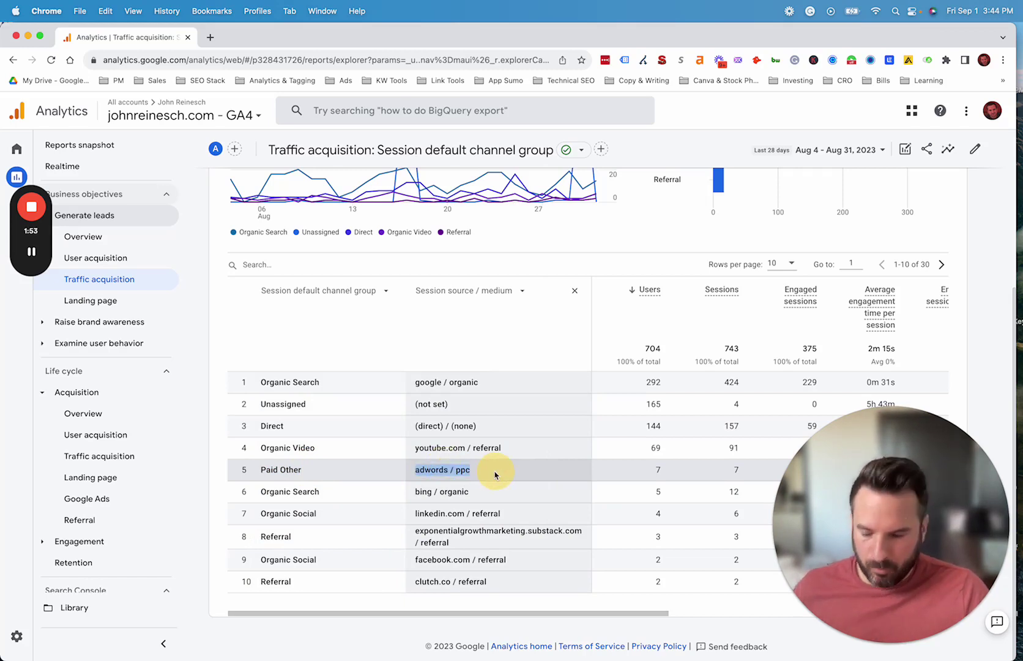
pyautogui.click(436, 469)
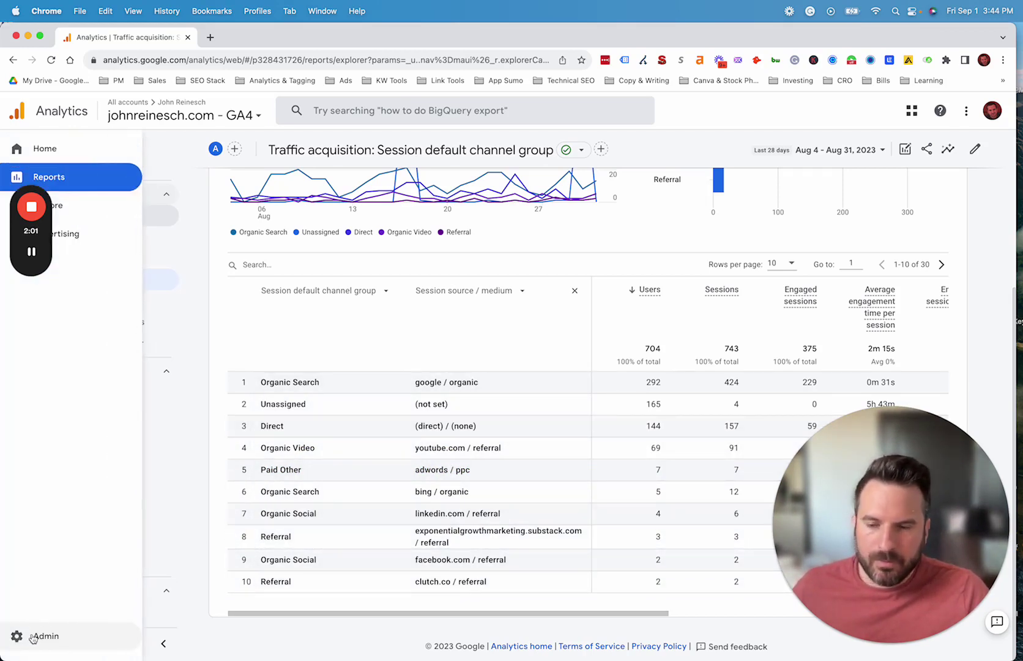
# In Admin > Data Settings > Channel Groups, review the Default Channel Group, then start a new group
pyautogui.click(33, 638)
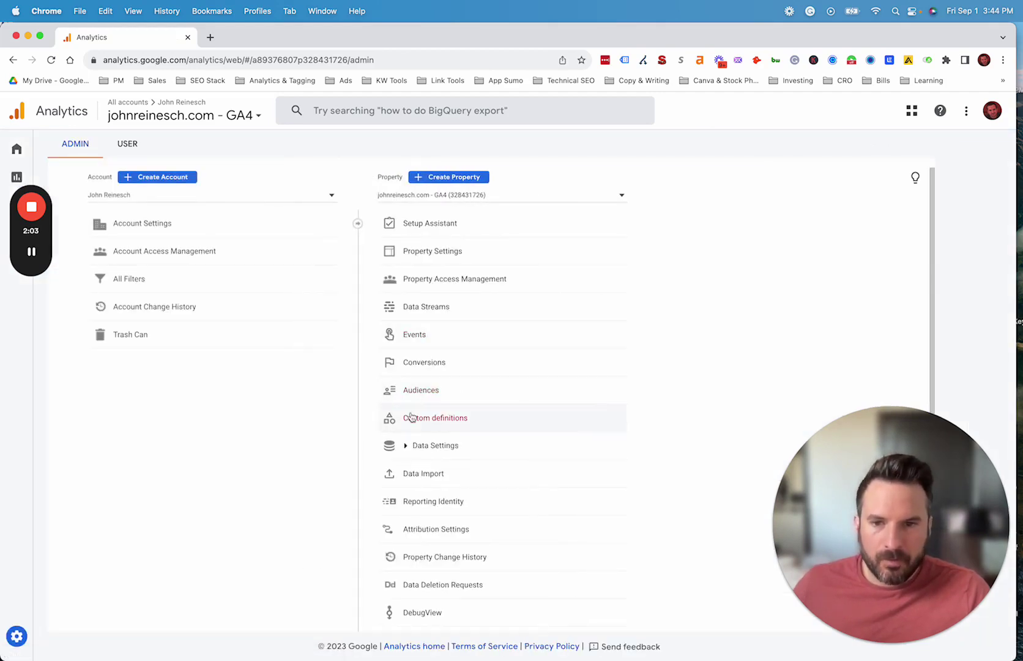
pyautogui.click(450, 448)
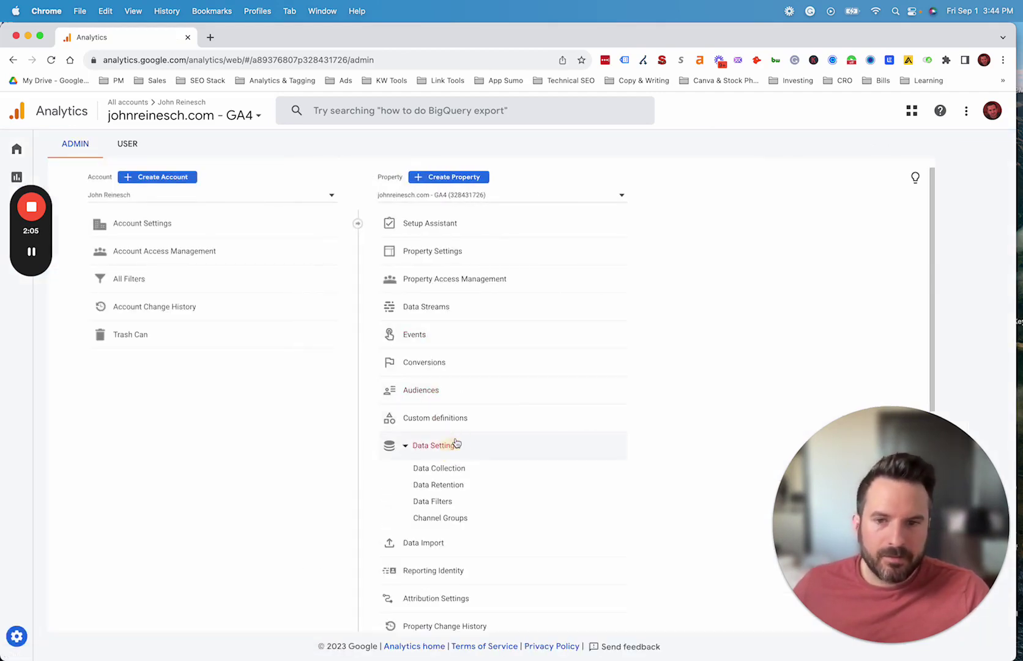
pyautogui.click(454, 522)
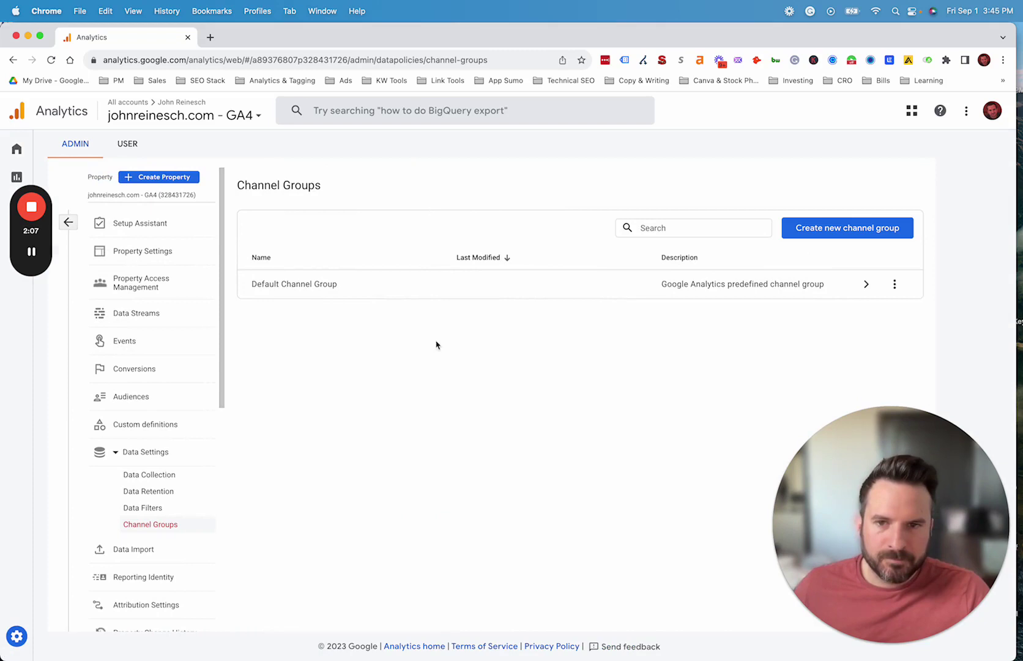
pyautogui.click(647, 286)
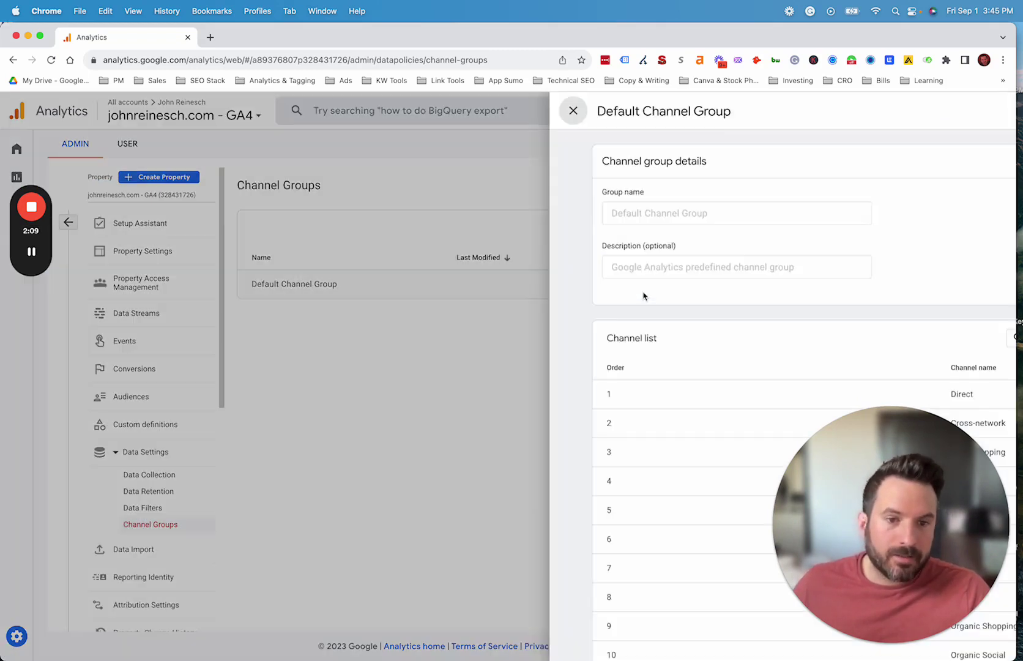
pyautogui.scroll(-3, 551, 391)
pyautogui.scroll(-3, 606, 385)
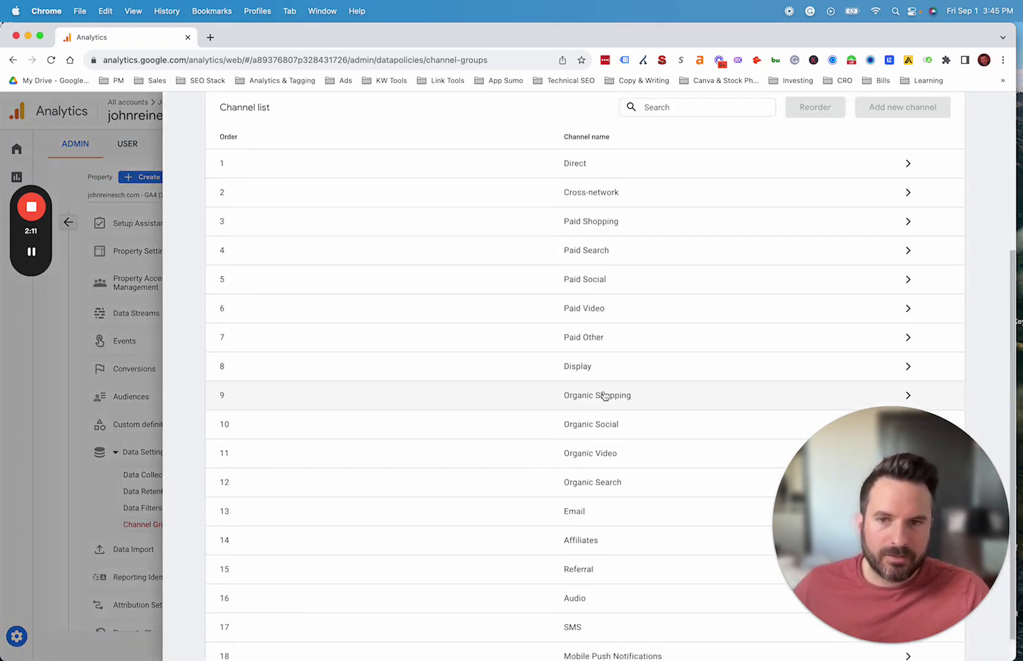
pyautogui.scroll(5, 604, 392)
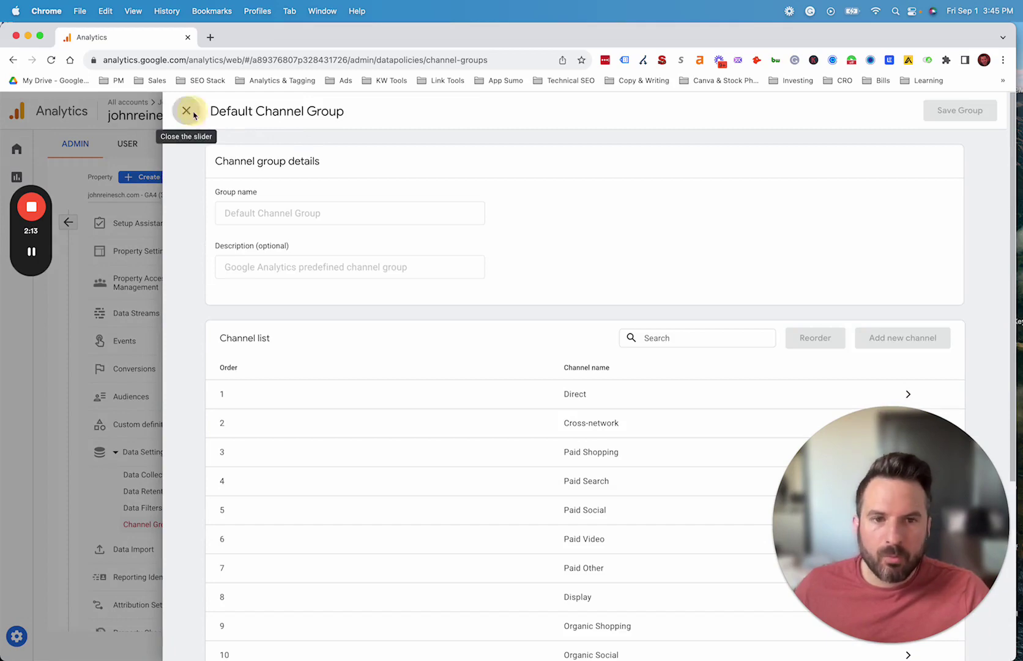
pyautogui.click(185, 109)
pyautogui.click(810, 232)
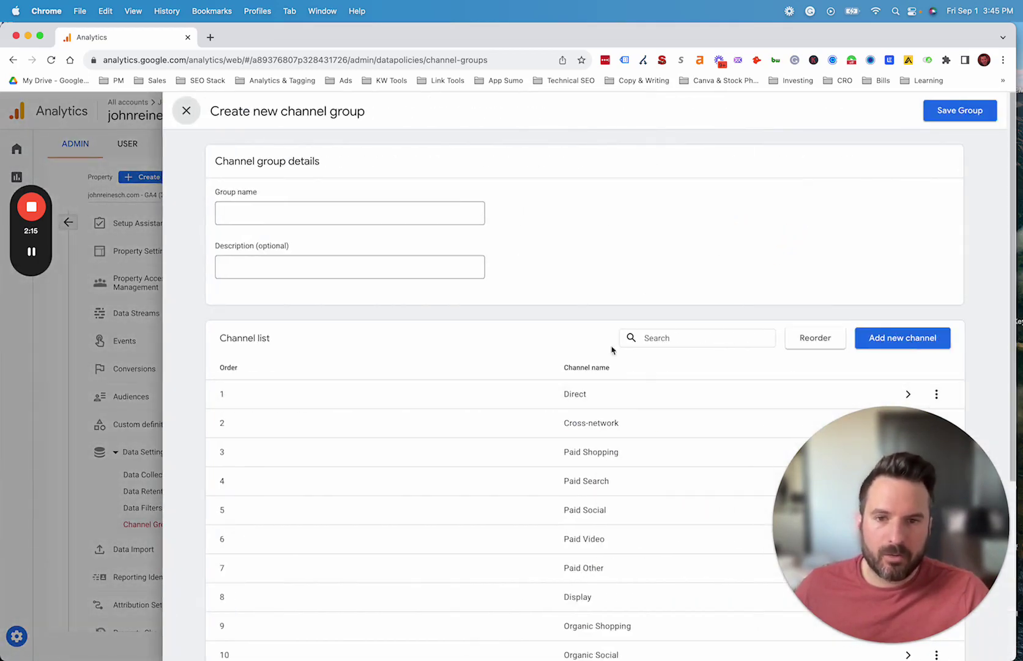
# Name the new channel group 'New'
pyautogui.click(305, 218)
pyautogui.write('New')
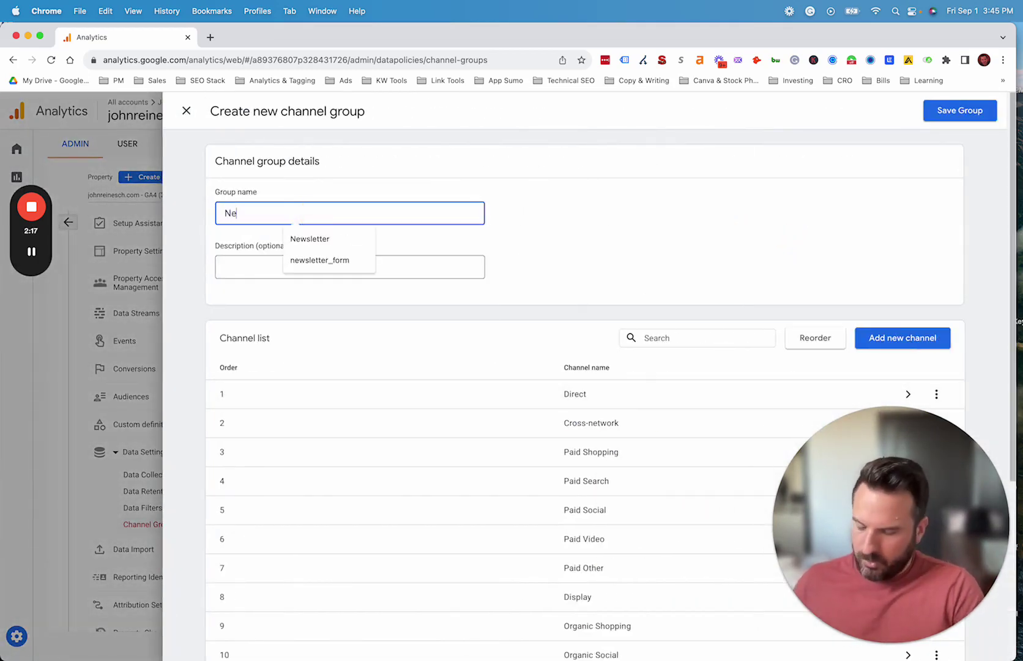
pyautogui.click(598, 209)
# Scroll through the channel list and open the Paid Search channel's details
pyautogui.scroll(-2, 397, 285)
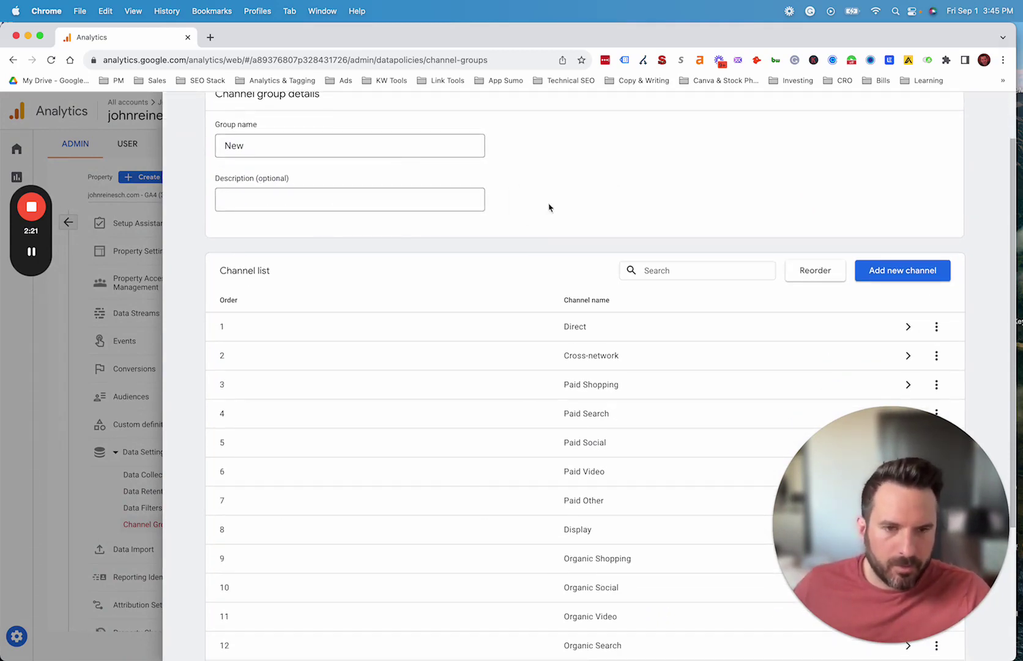
pyautogui.scroll(-5, 614, 206)
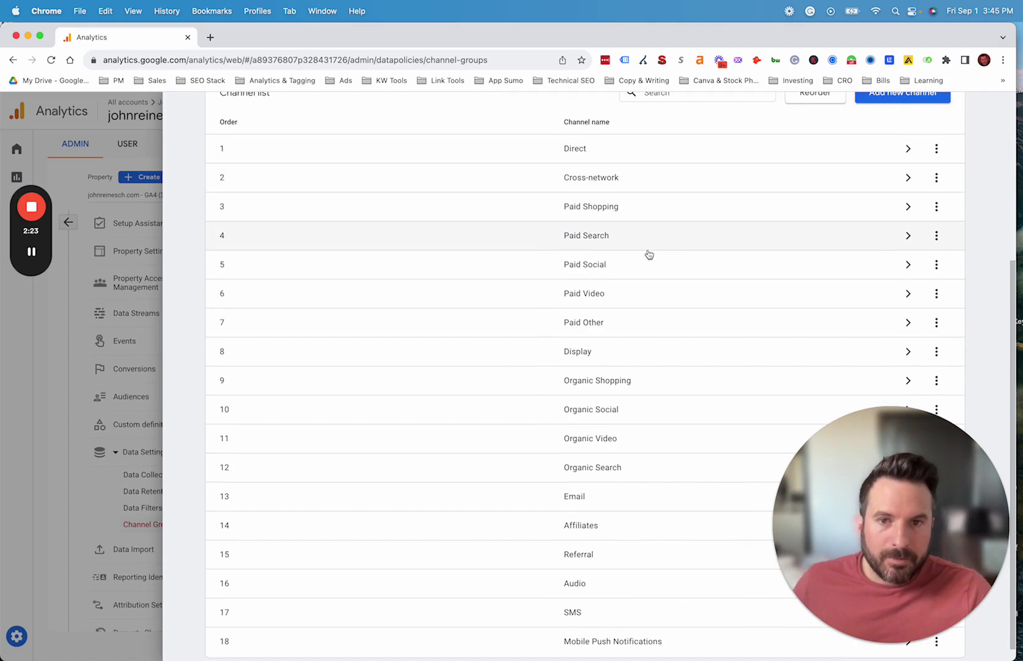
pyautogui.scroll(-1, 589, 508)
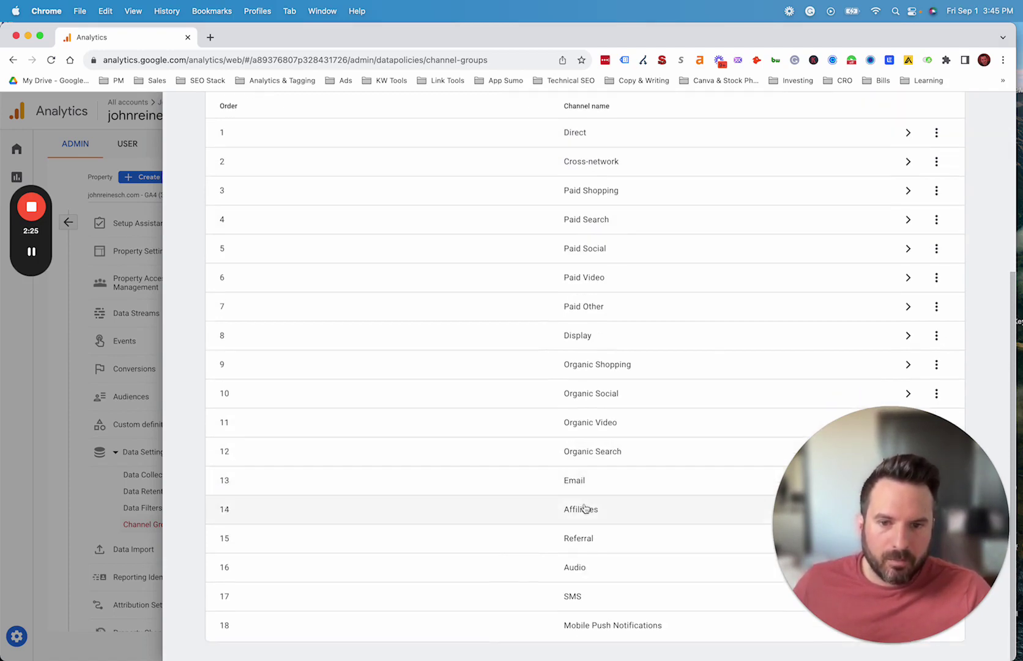
pyautogui.scroll(2, 598, 292)
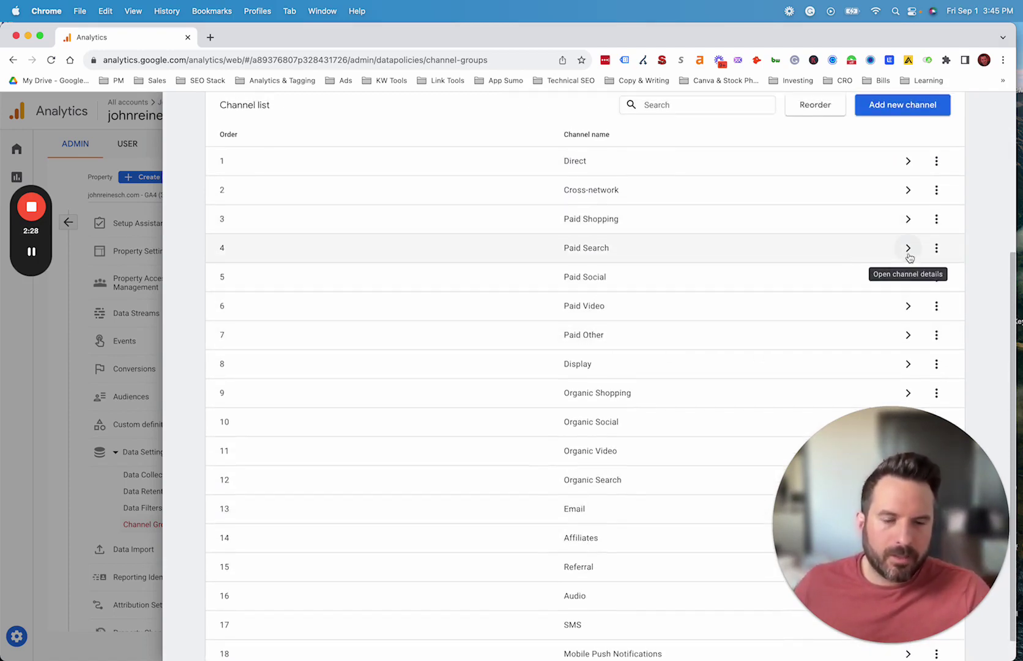
pyautogui.click(869, 252)
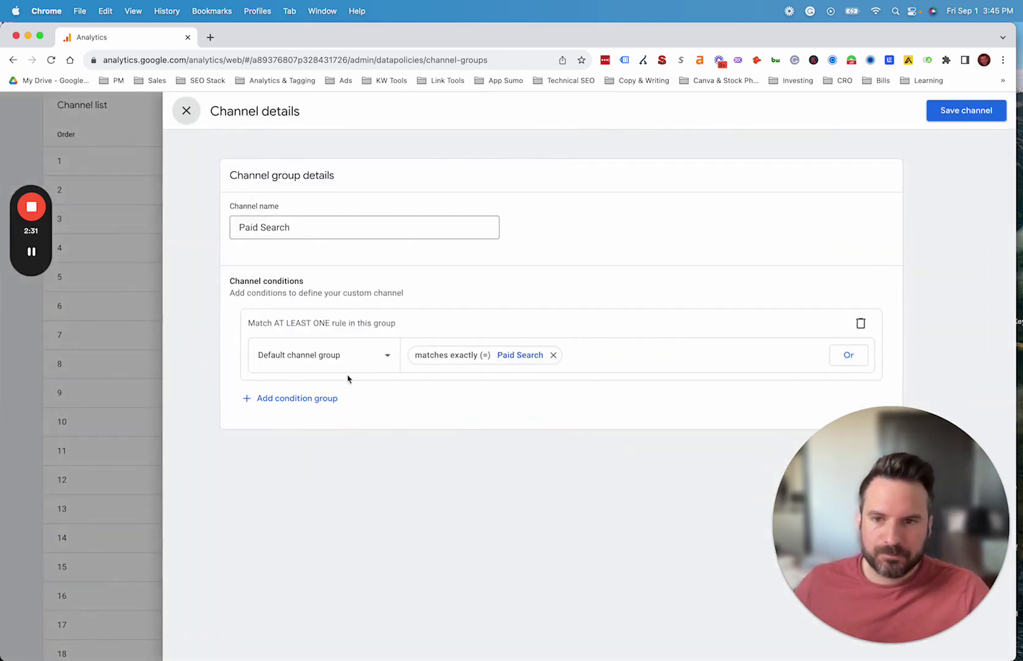
# Add an OR rule to Paid Search using the Source dimension
pyautogui.click(297, 399)
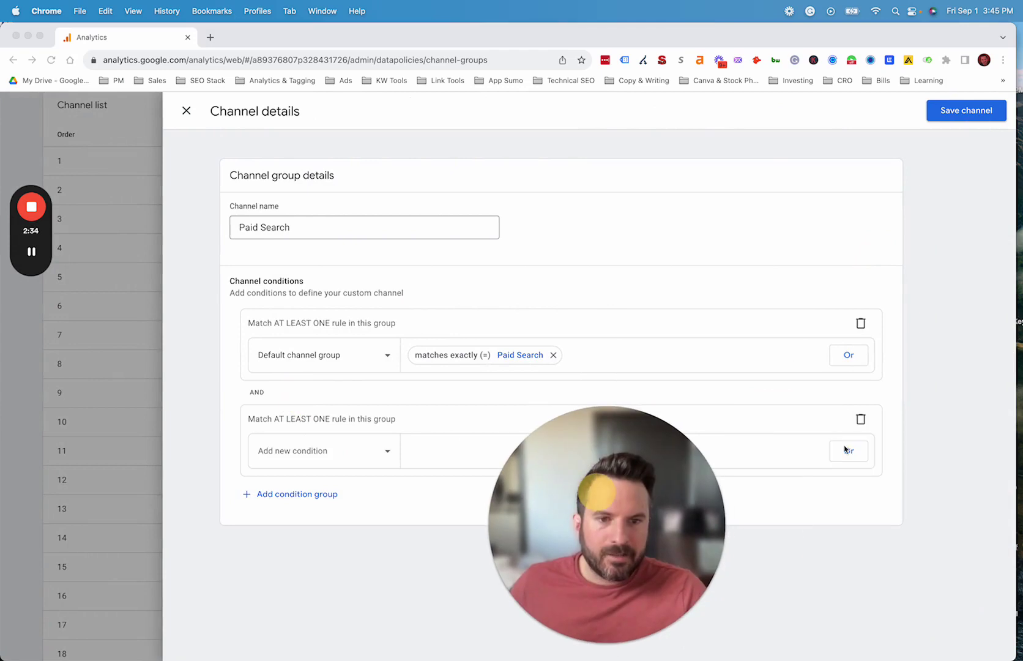
pyautogui.click(860, 419)
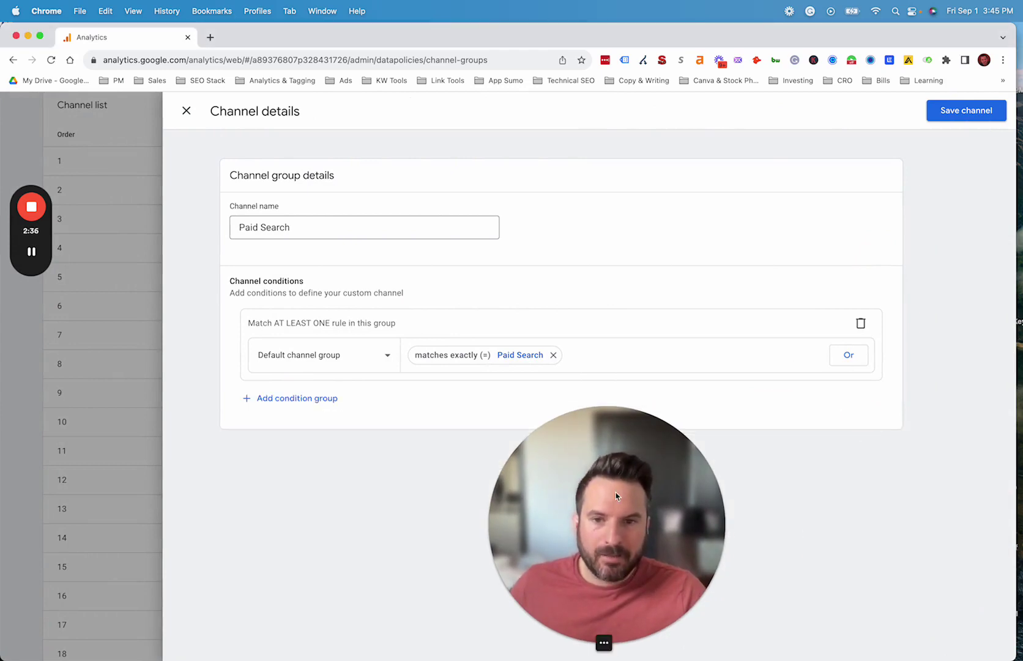
pyautogui.click(848, 355)
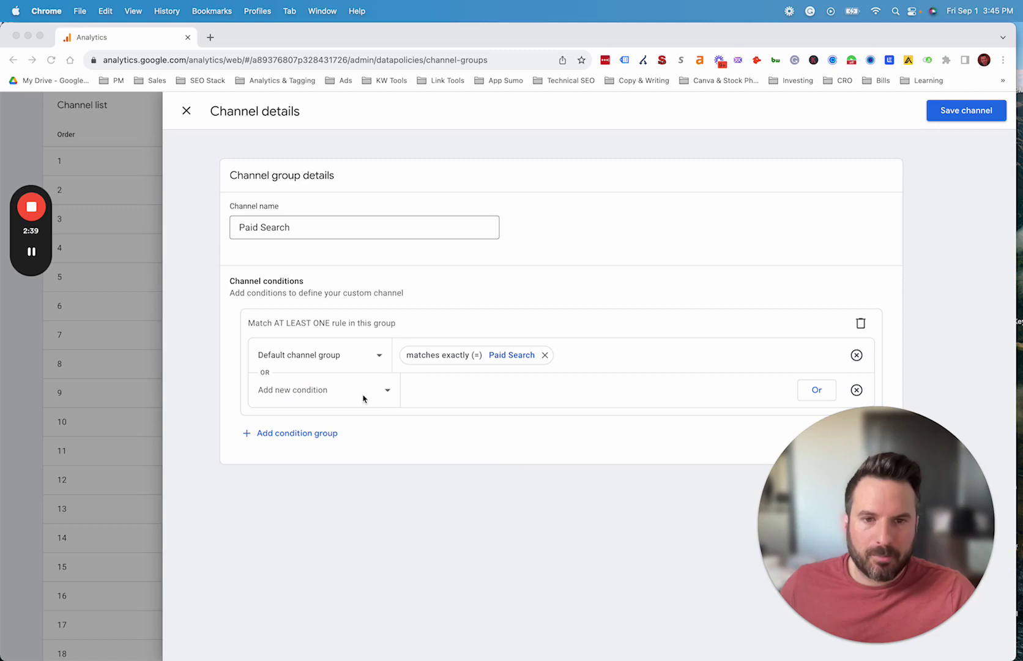
pyautogui.click(331, 397)
pyautogui.click(287, 473)
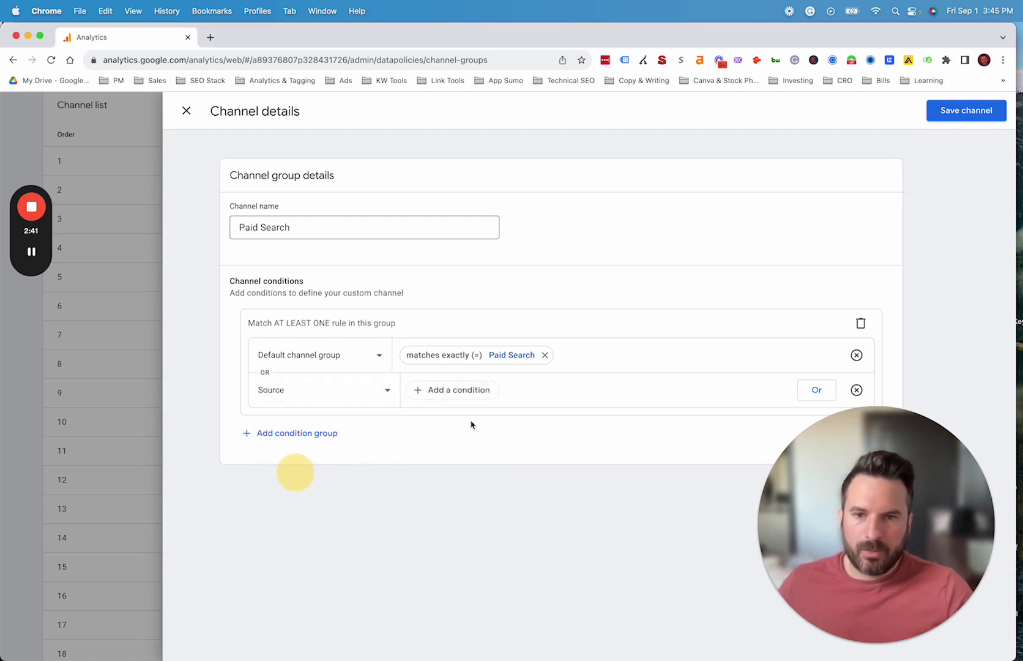
# Set the Source rule to contains 'adwords' and apply it
pyautogui.click(468, 390)
pyautogui.click(481, 419)
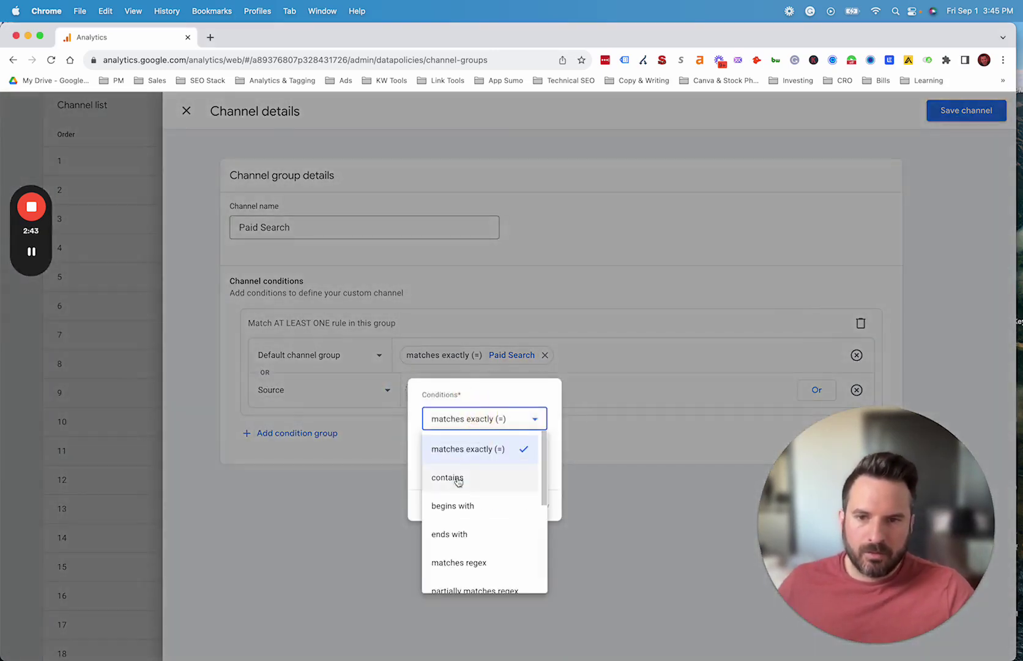
pyautogui.click(456, 480)
pyautogui.click(465, 454)
pyautogui.press('cmd+v')
pyautogui.moveTo(465, 453); pyautogui.dragTo(160, 446)
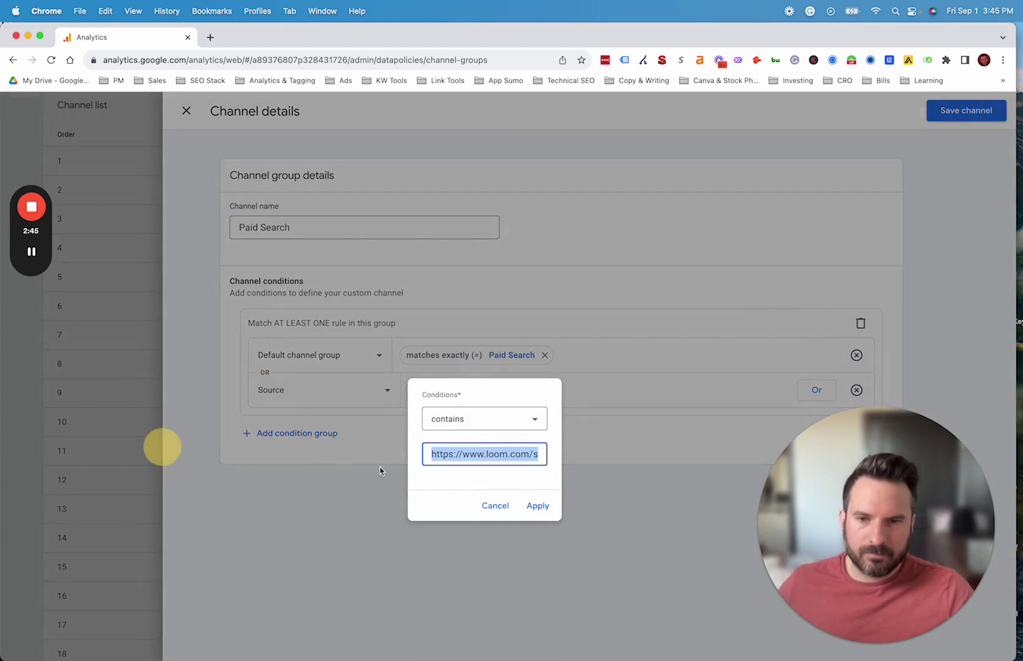
pyautogui.press('BackSpace')
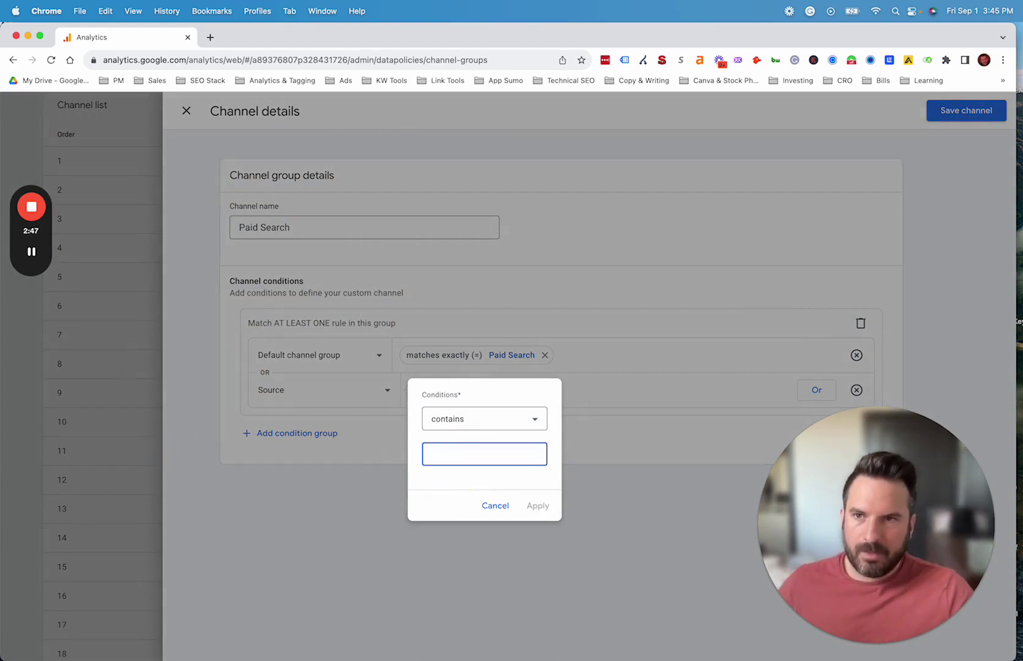
pyautogui.write('adwords')
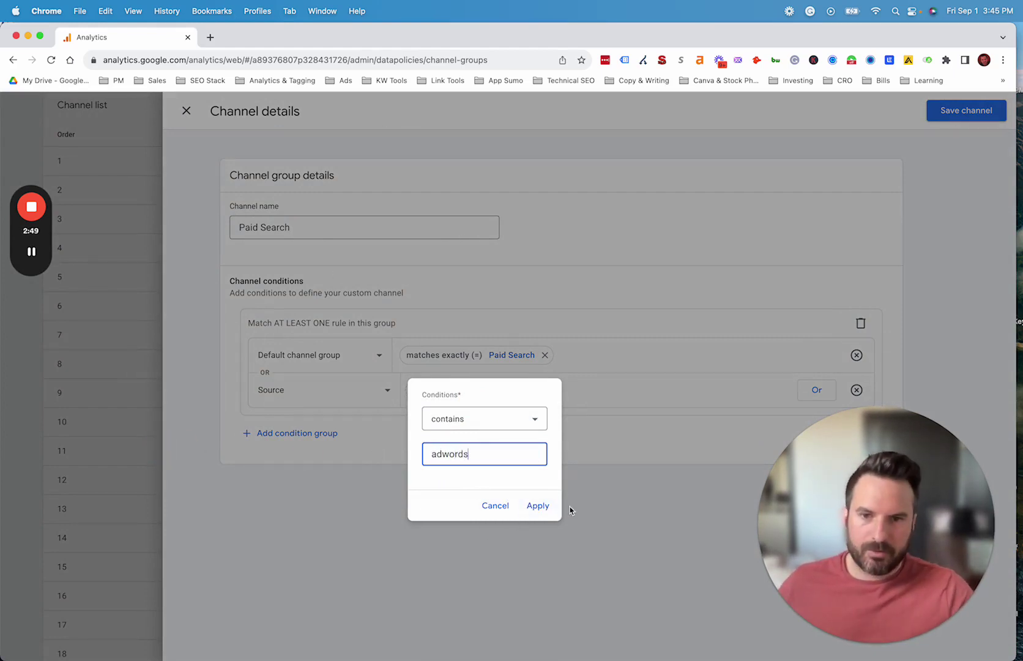
pyautogui.click(537, 506)
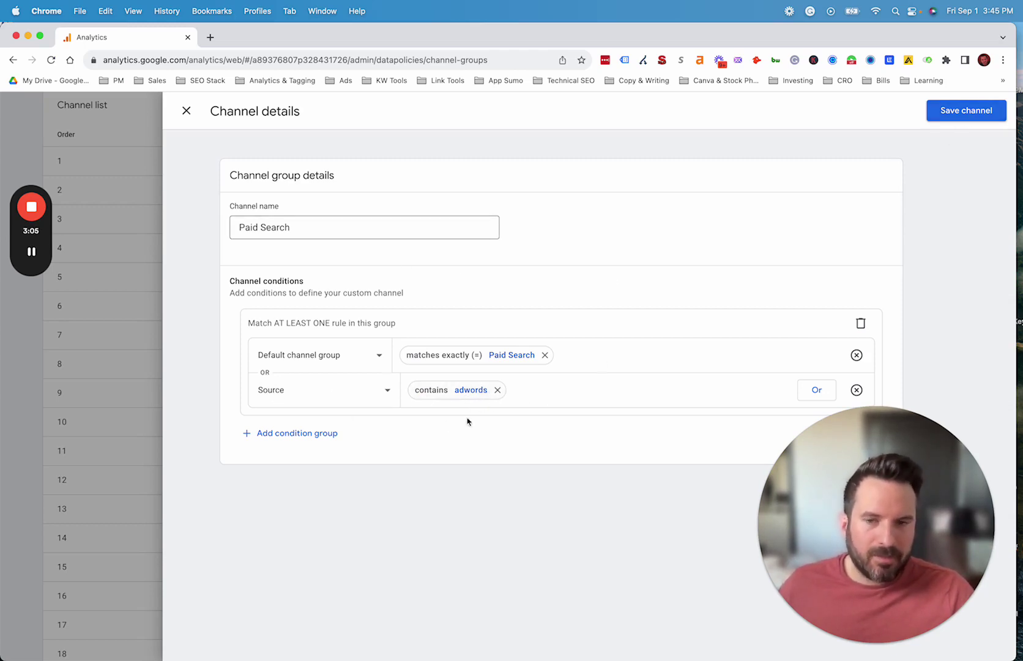
# Save the Paid Search channel changes
pyautogui.click(954, 109)
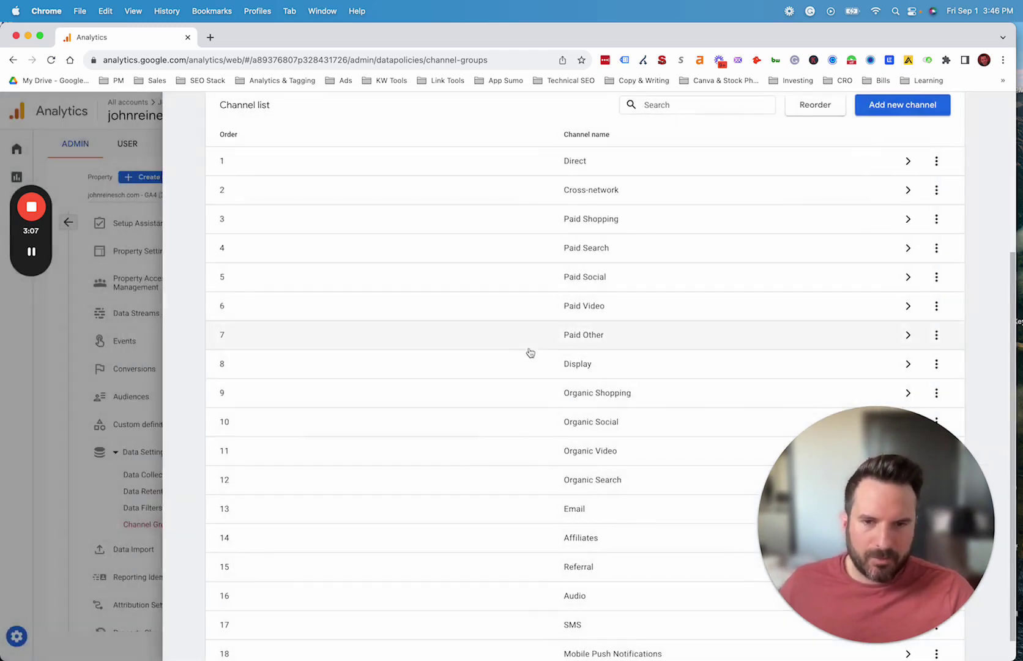
pyautogui.scroll(2, 767, 260)
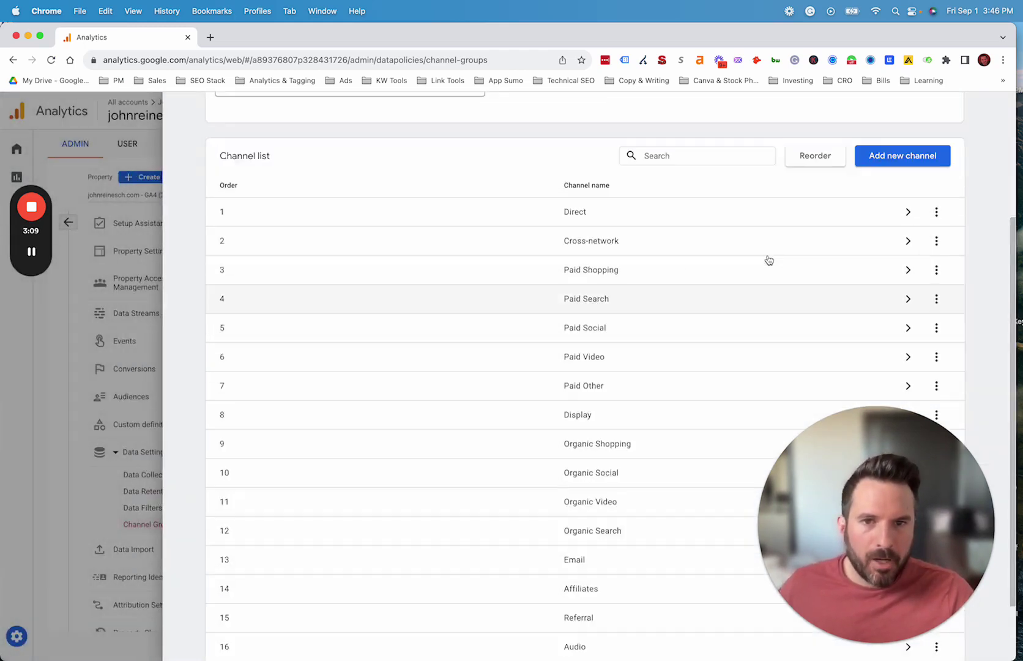
pyautogui.scroll(-1, 776, 285)
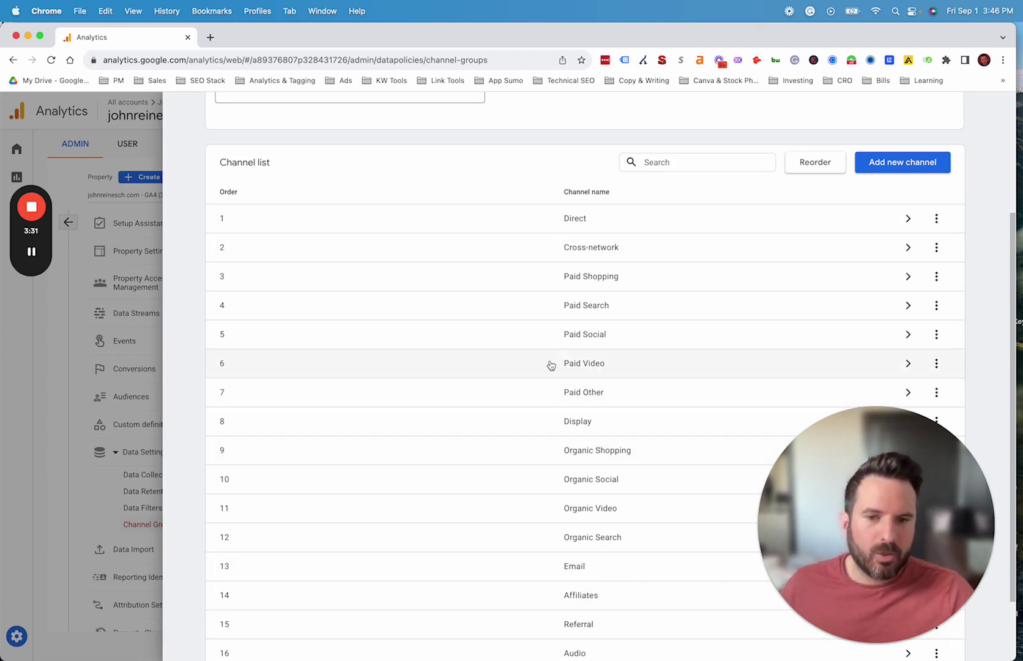
pyautogui.scroll(-1, 598, 566)
pyautogui.scroll(3, 595, 559)
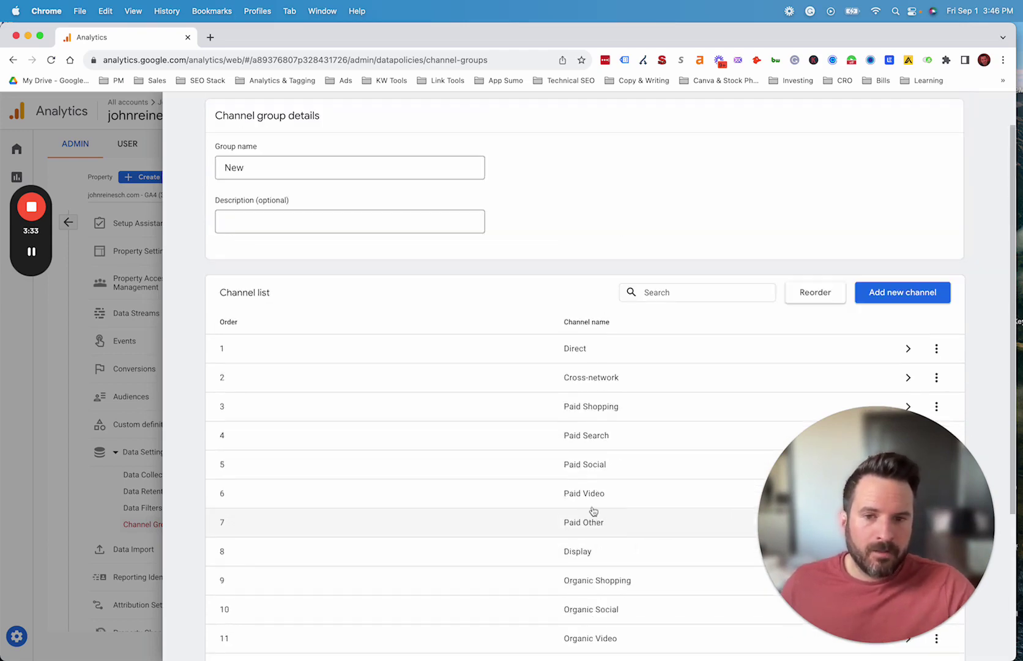
pyautogui.scroll(-2, 575, 463)
pyautogui.scroll(-1, 640, 304)
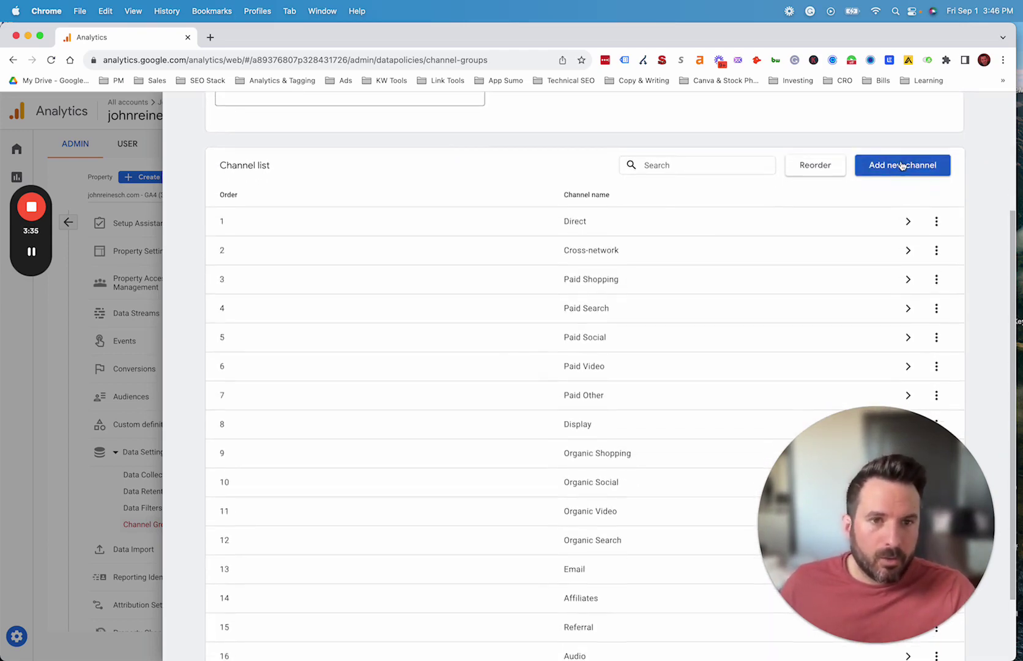
# Add a new channel named 'TV'
pyautogui.click(902, 166)
pyautogui.click(331, 221)
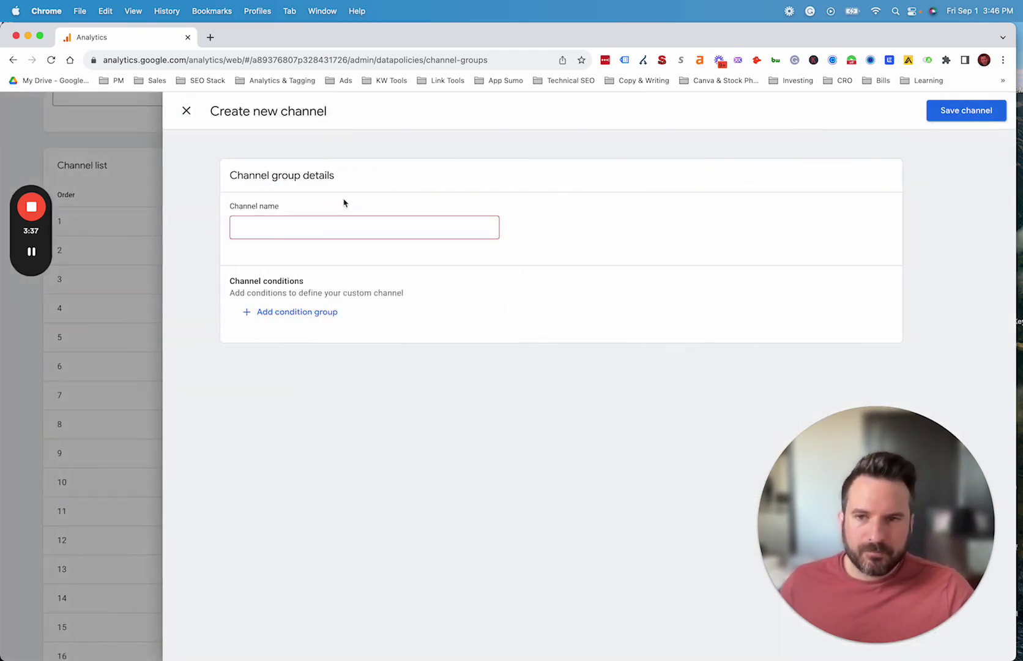
pyautogui.click(272, 223)
pyautogui.click(357, 178)
pyautogui.click(333, 227)
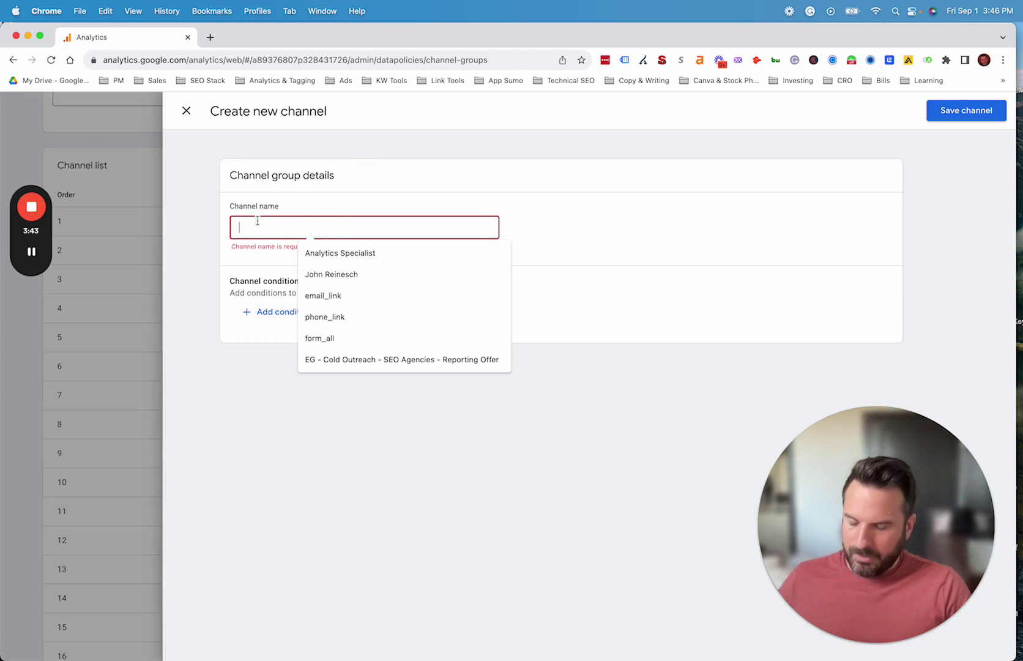
pyautogui.write('TV')
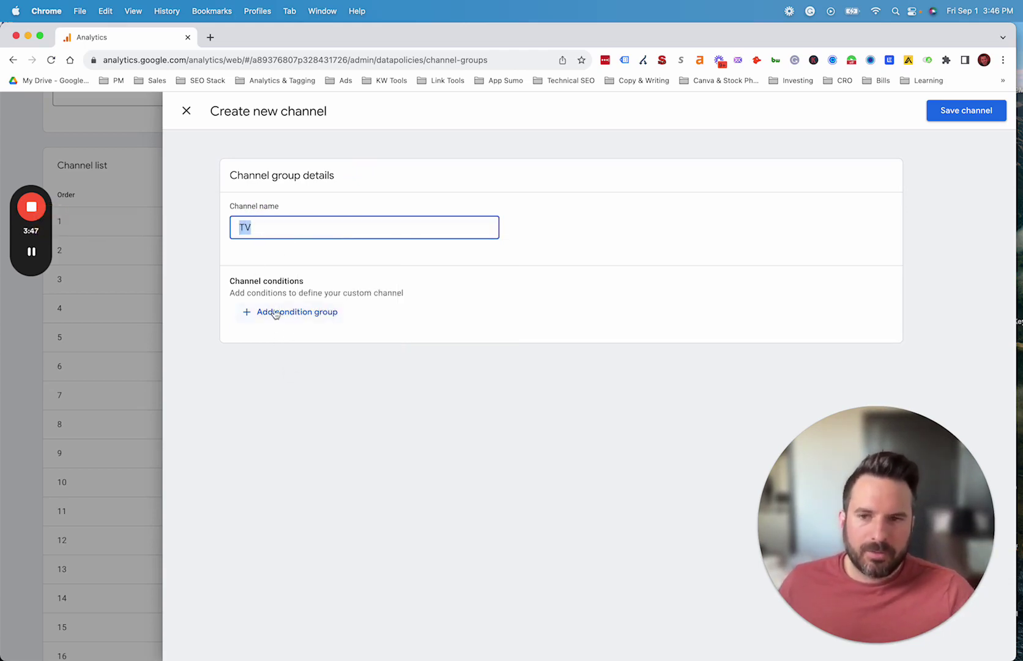
# Give the TV channel a condition group based on the Medium dimension
pyautogui.click(294, 312)
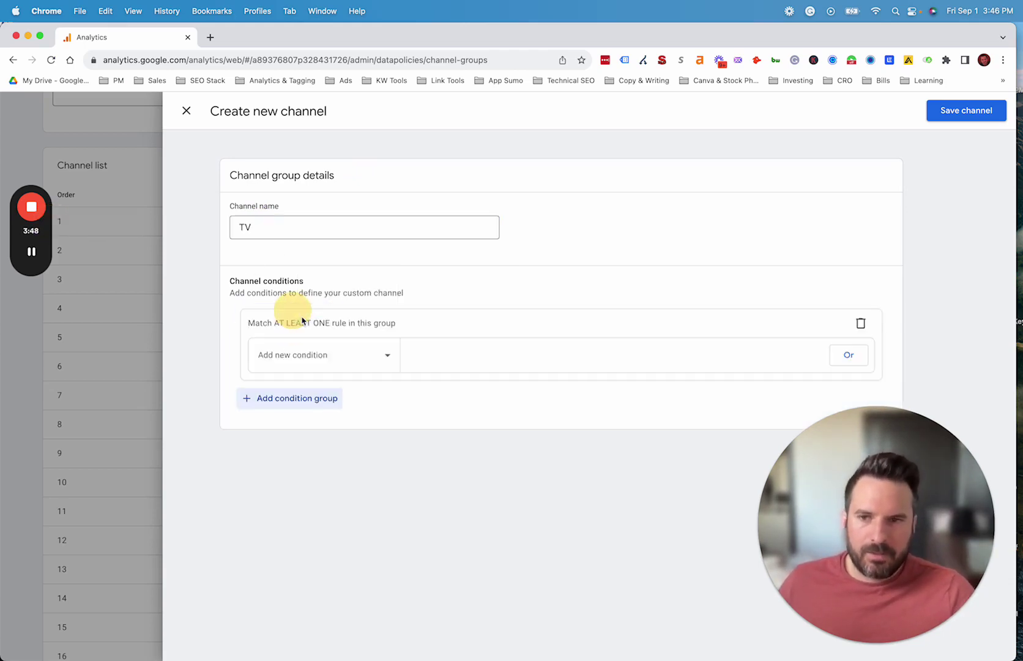
pyautogui.click(339, 365)
pyautogui.scroll(-1, 304, 443)
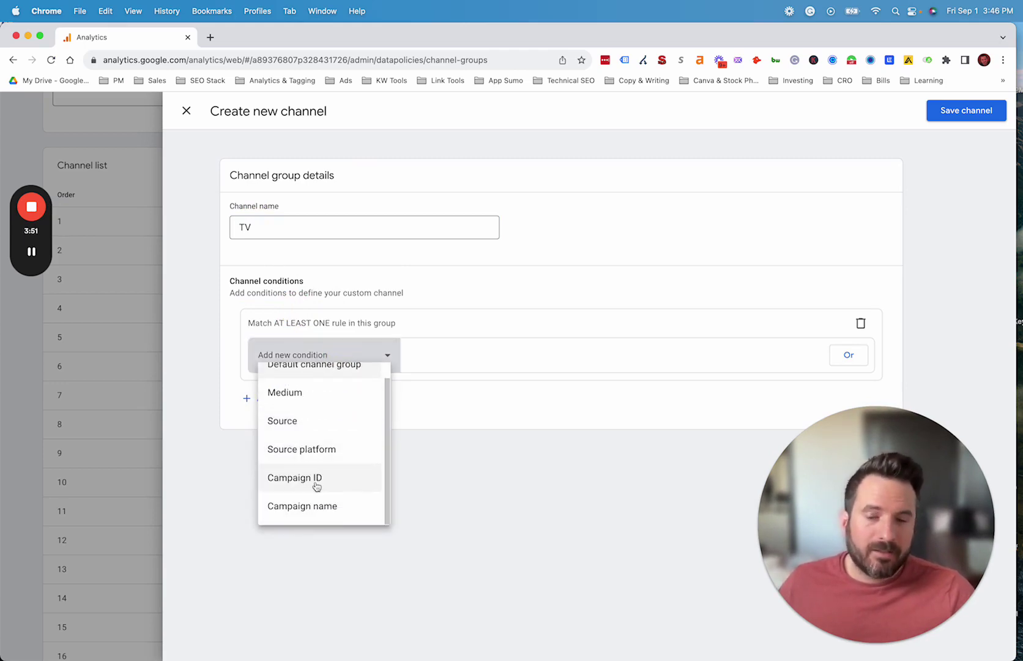
pyautogui.scroll(1, 315, 469)
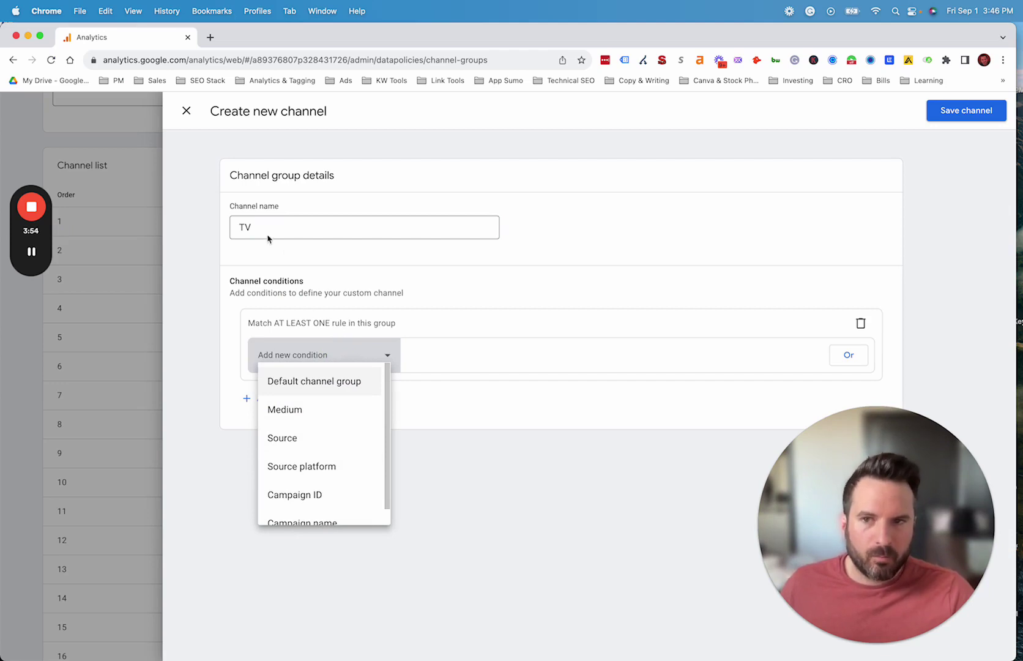
pyautogui.scroll(-1, 318, 458)
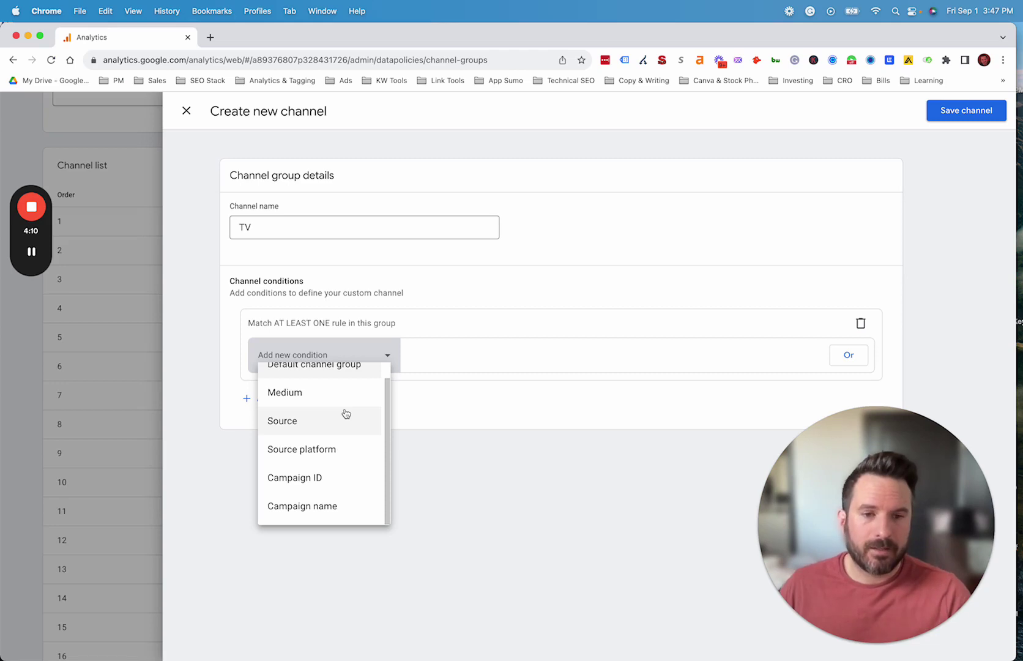
pyautogui.click(289, 418)
pyautogui.click(359, 362)
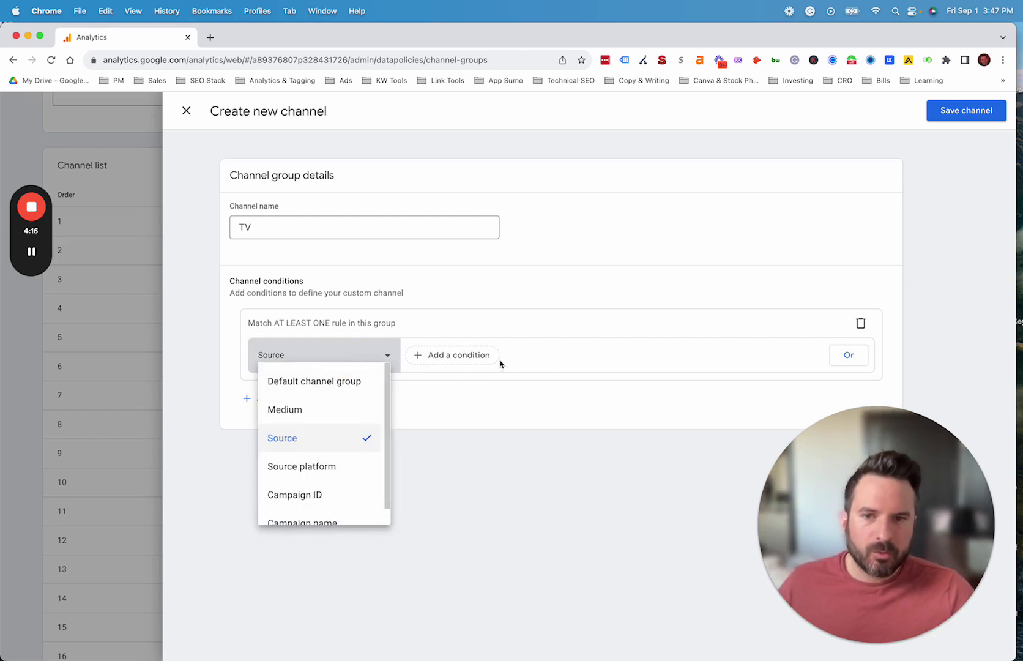
pyautogui.click(575, 358)
pyautogui.click(346, 357)
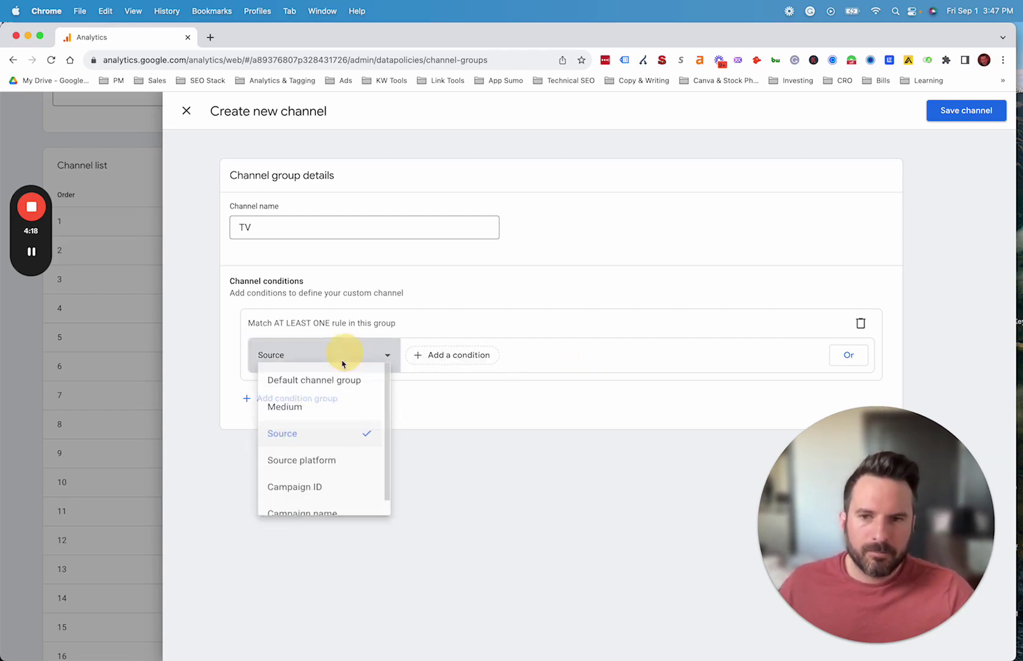
pyautogui.click(310, 416)
# Set the Medium rule to contains 'TV' and apply it
pyautogui.click(457, 357)
pyautogui.click(492, 384)
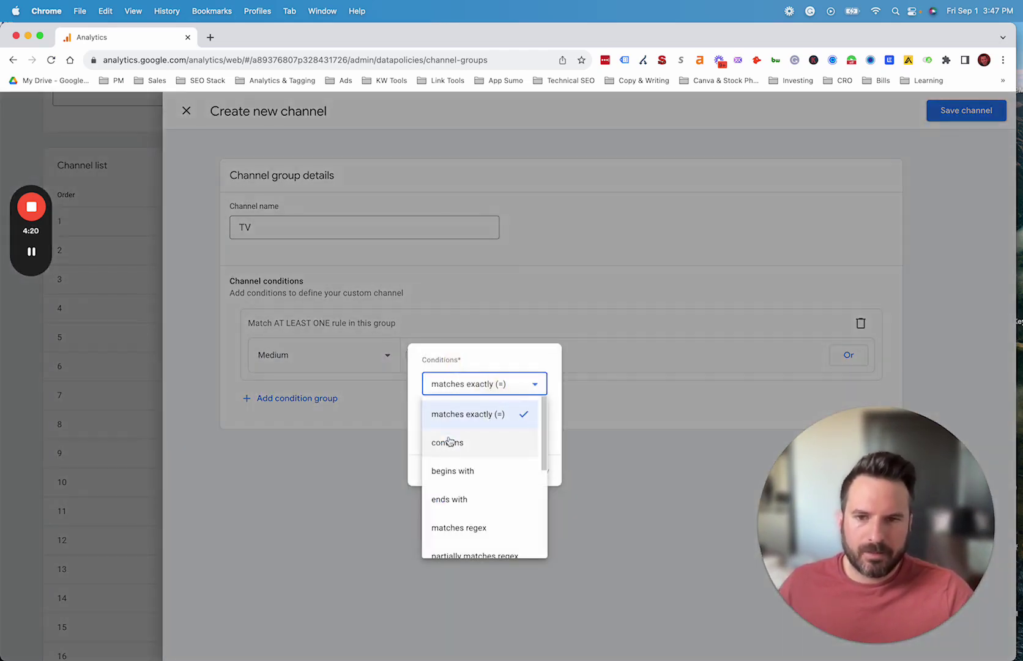
pyautogui.click(450, 440)
pyautogui.click(449, 419)
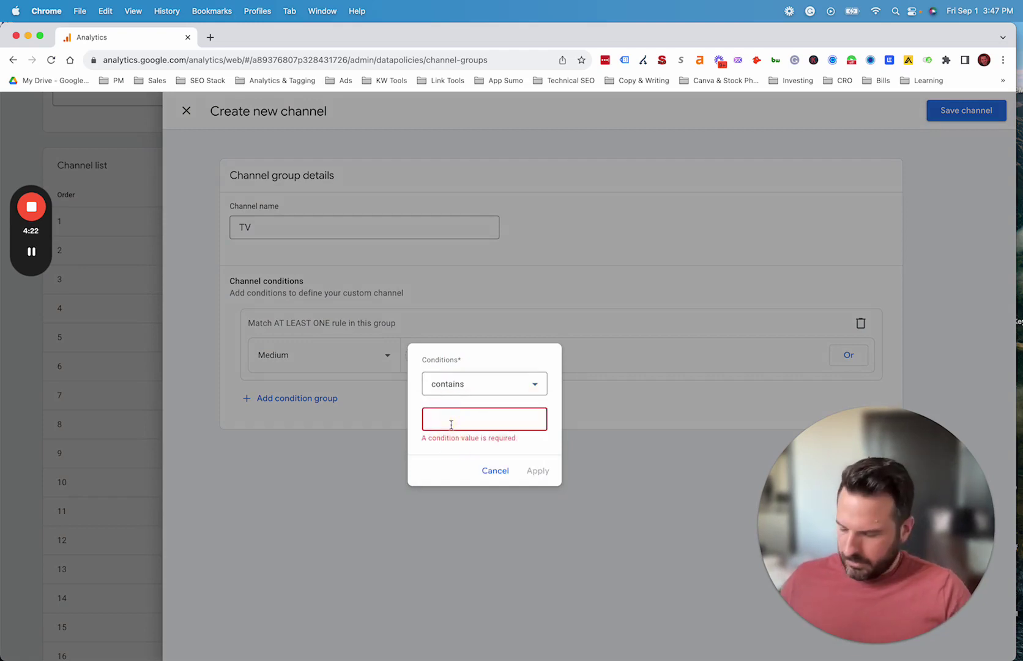
pyautogui.write('TV')
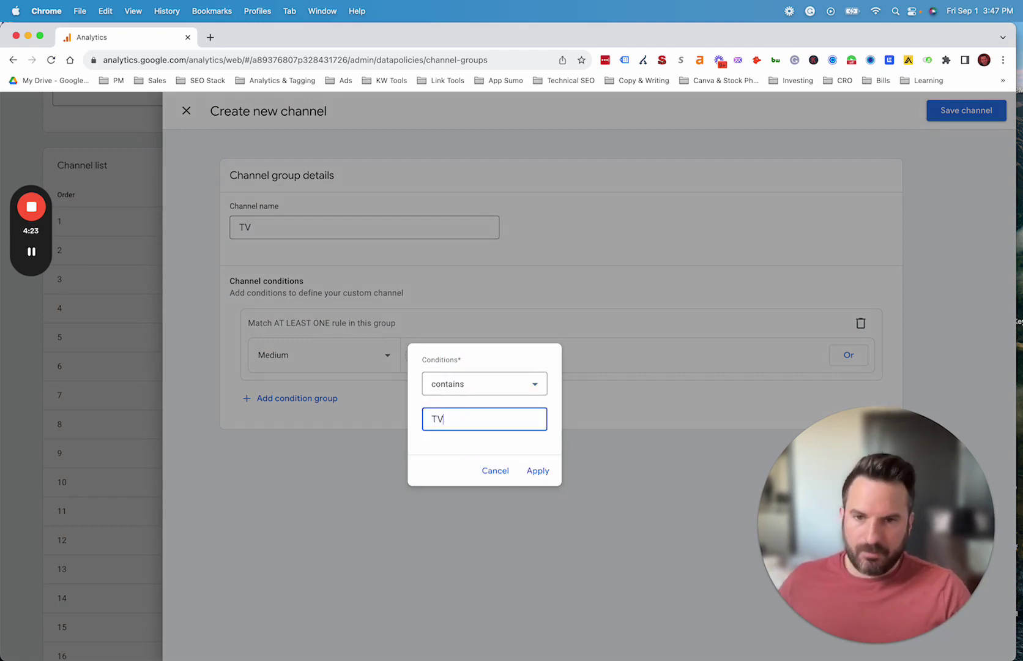
pyautogui.click(538, 471)
# Save the TV channel and the New channel group
pyautogui.click(929, 119)
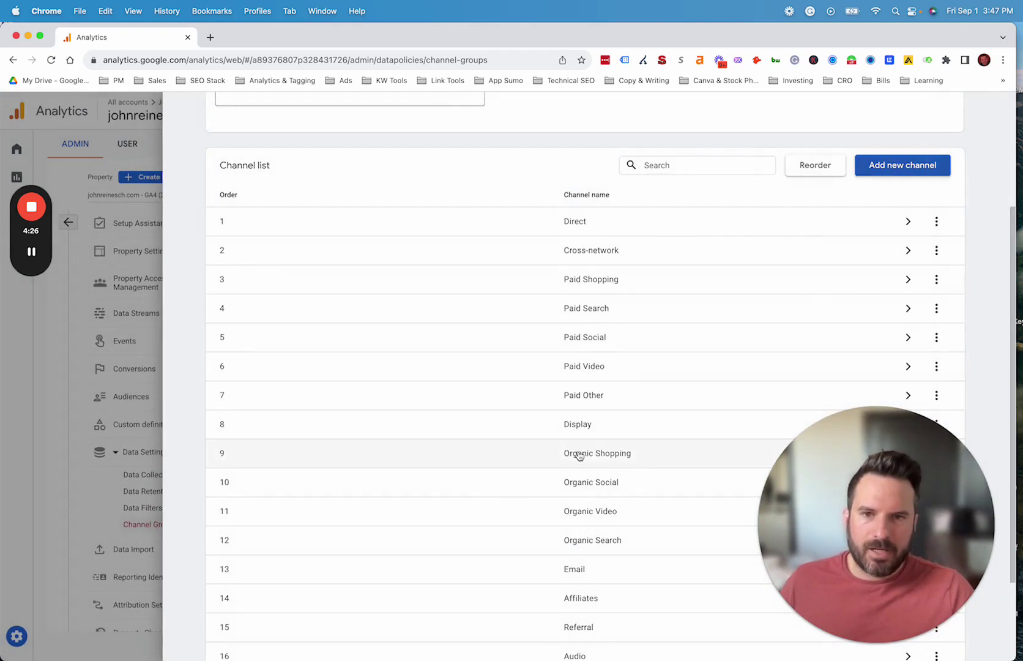
pyautogui.click(326, 214)
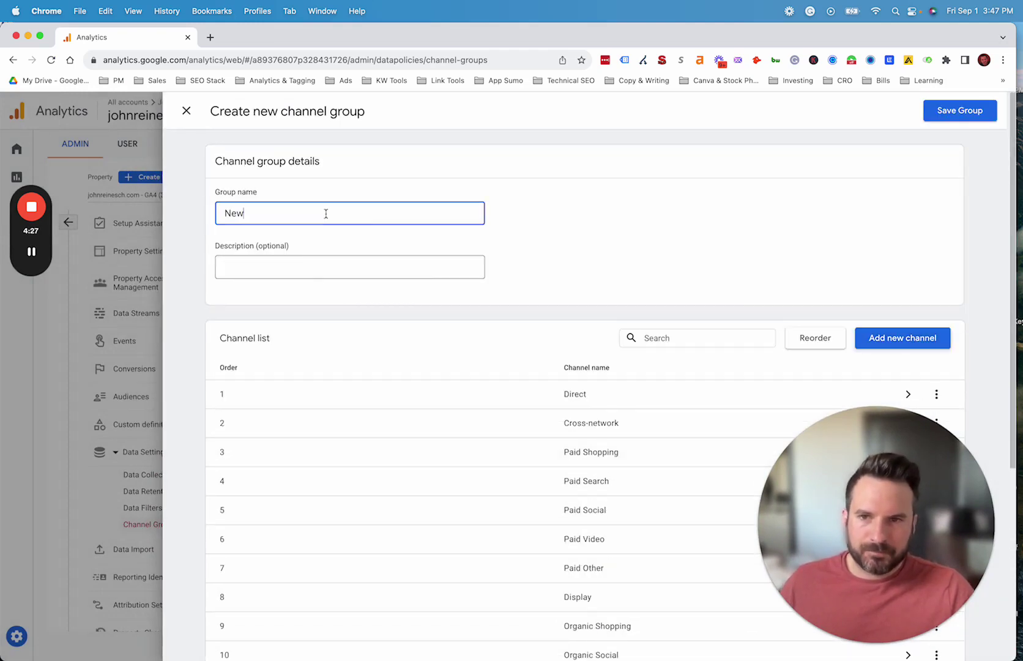
pyautogui.click(947, 116)
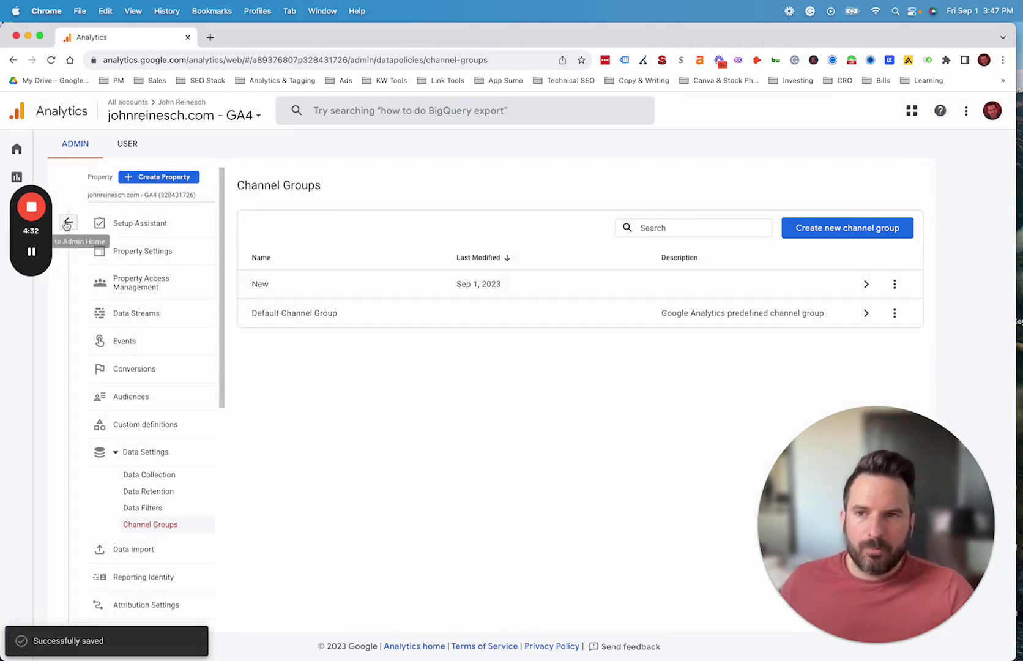
# Open the Traffic acquisition report and switch its table dimension to Session New
pyautogui.click(23, 177)
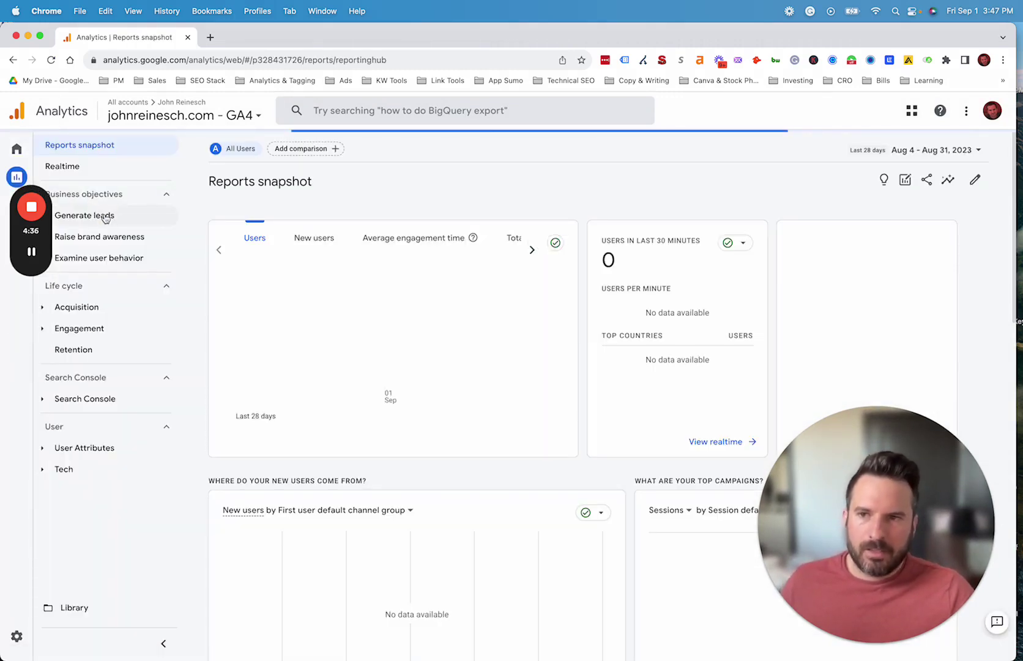
pyautogui.click(98, 215)
pyautogui.click(94, 281)
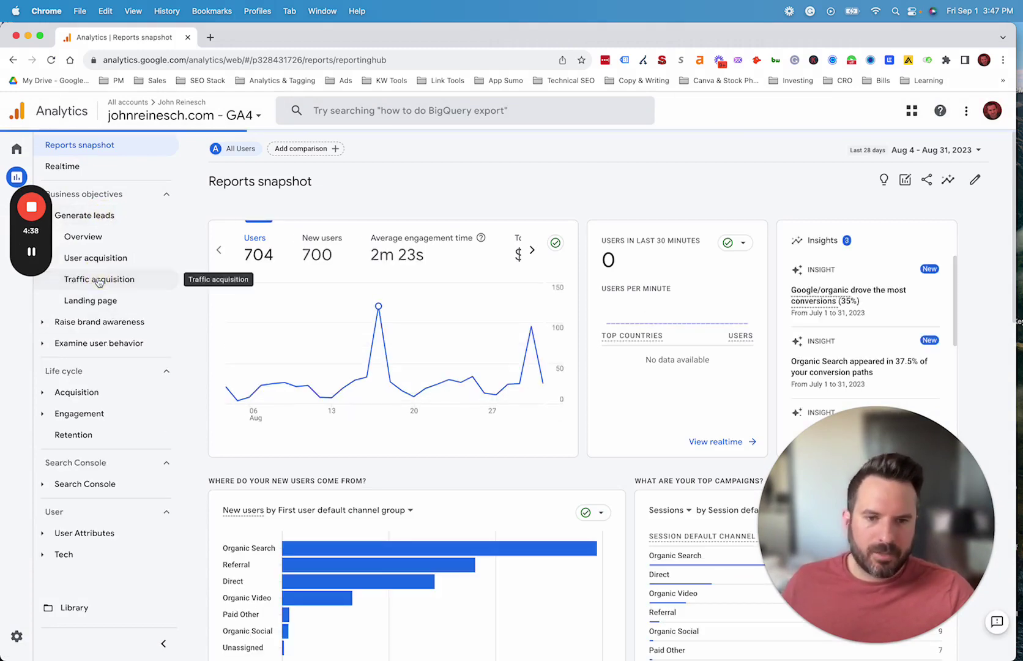
pyautogui.scroll(-3, 315, 358)
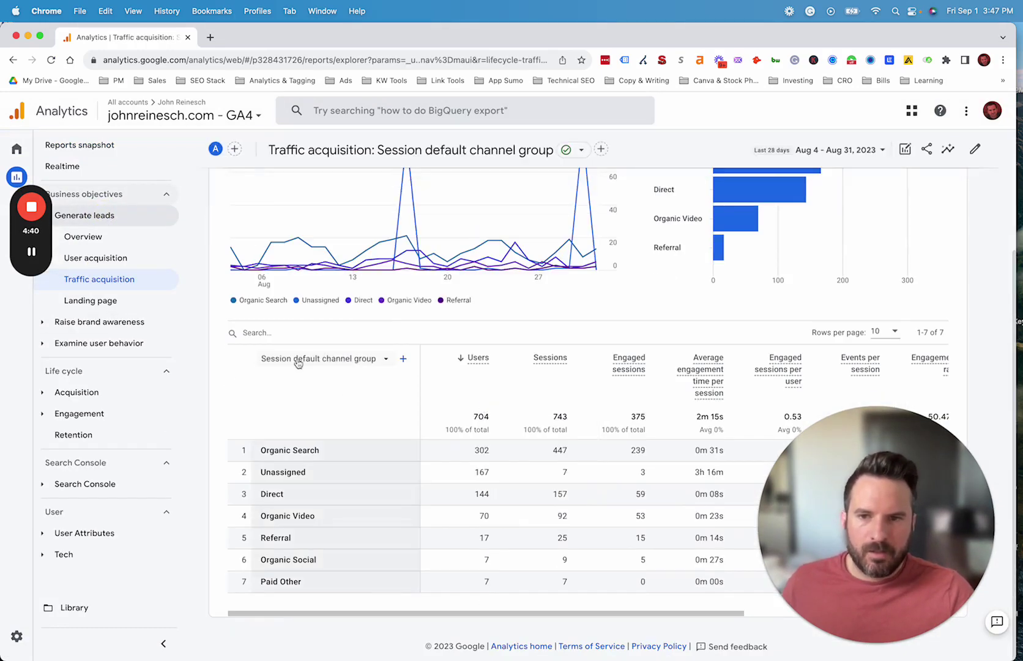
pyautogui.click(336, 358)
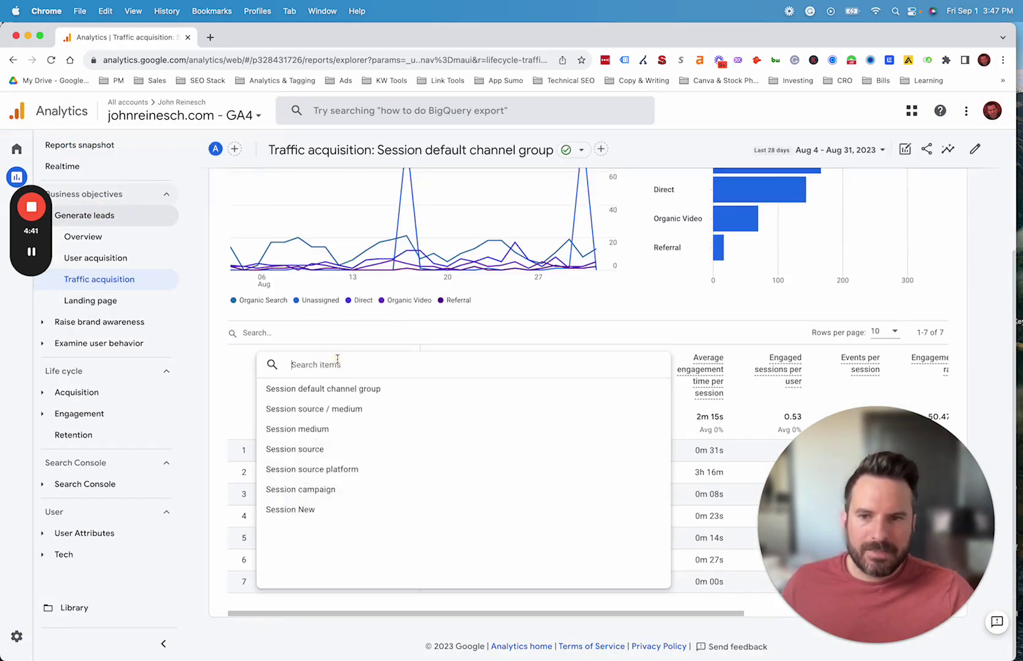
pyautogui.click(296, 512)
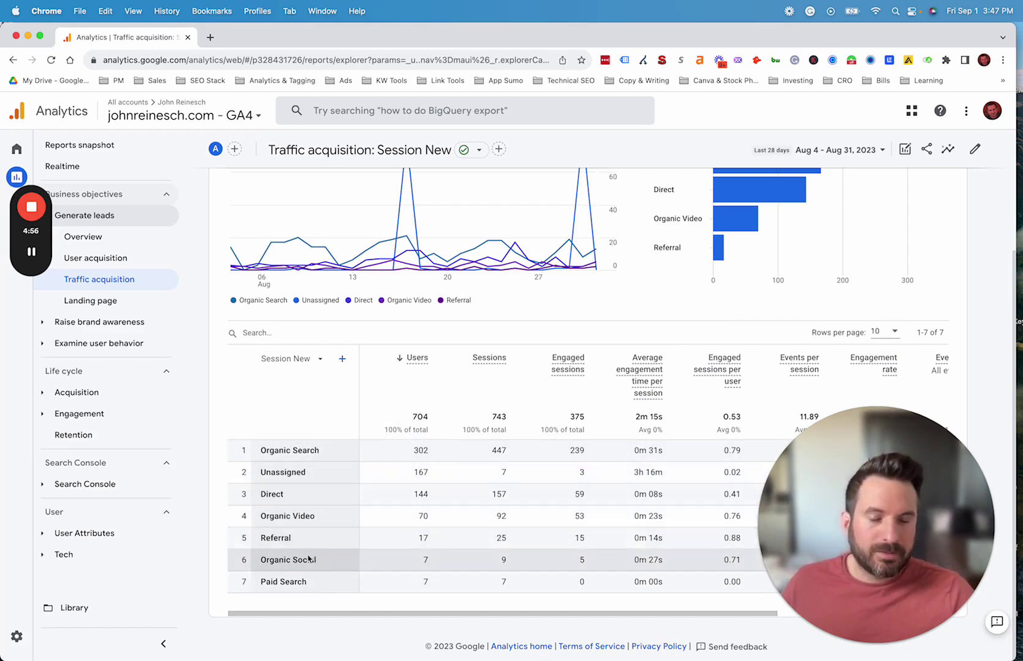
# Compare against Session default channel group, then return the table to Session New
pyautogui.click(312, 363)
pyautogui.click(437, 336)
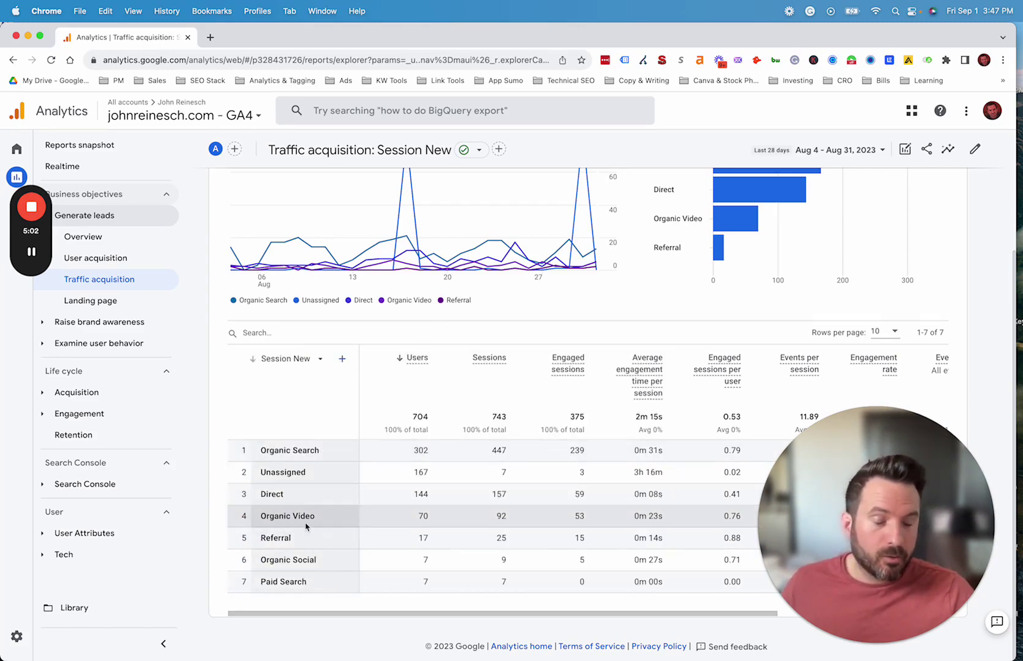
pyautogui.click(303, 359)
pyautogui.click(319, 395)
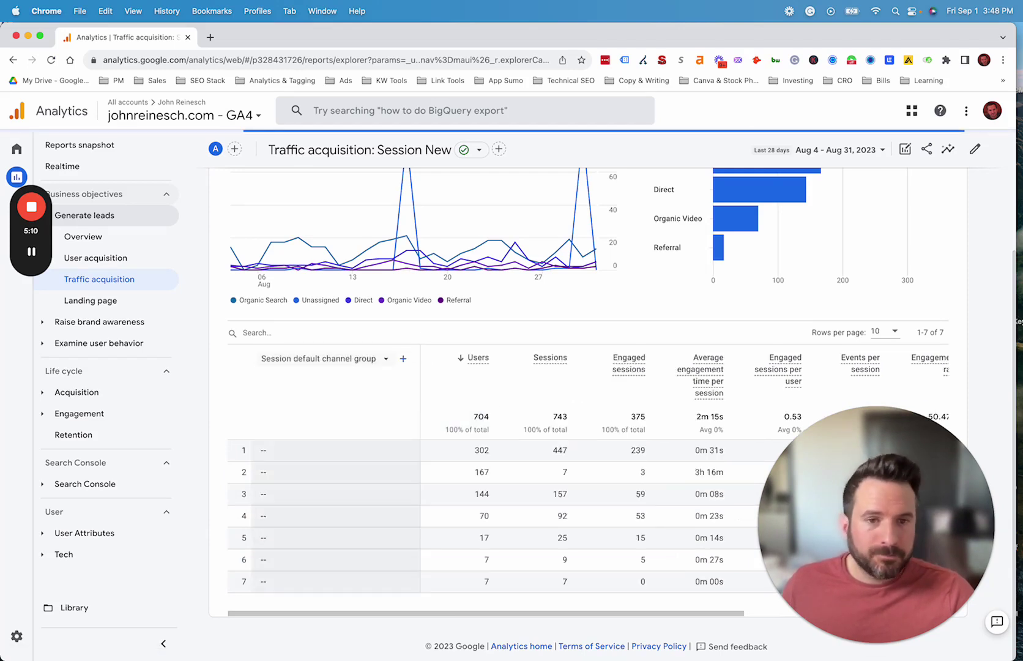
pyautogui.click(337, 363)
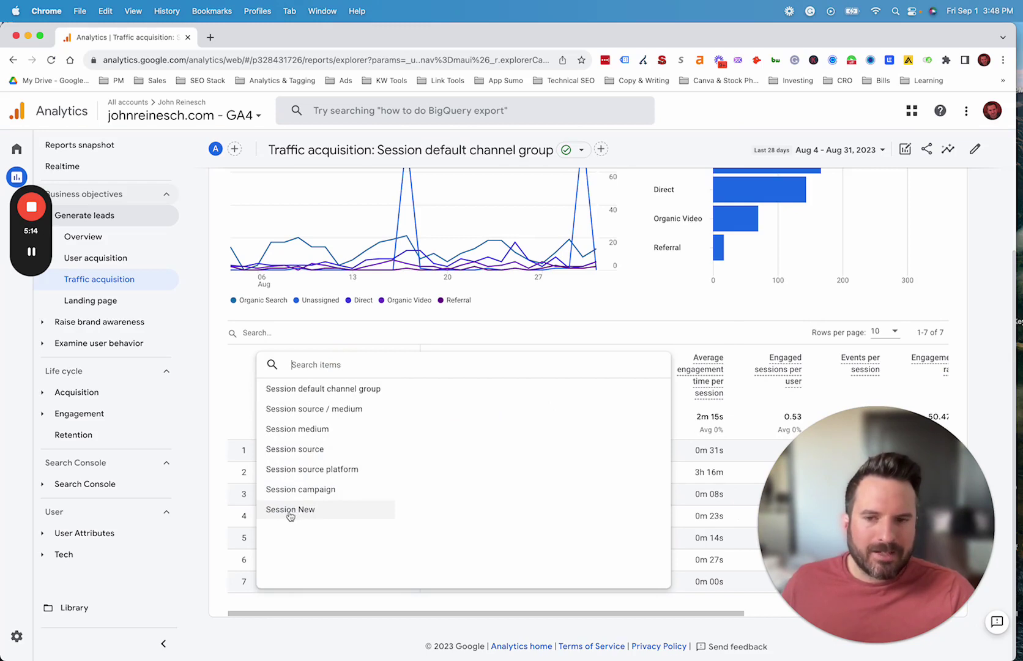
pyautogui.click(290, 389)
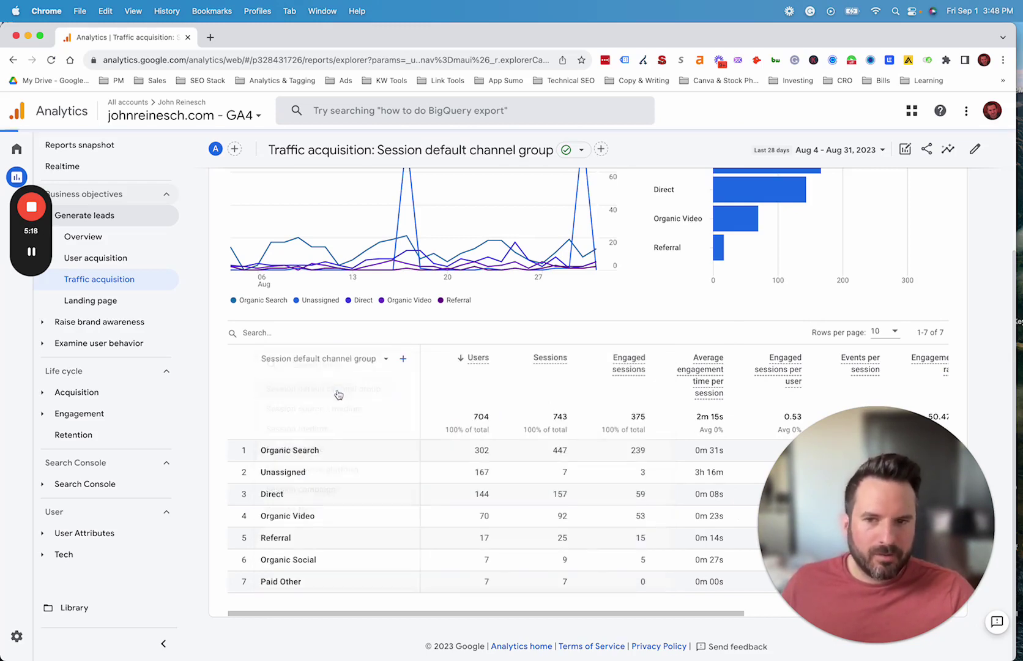
pyautogui.click(336, 360)
pyautogui.click(290, 509)
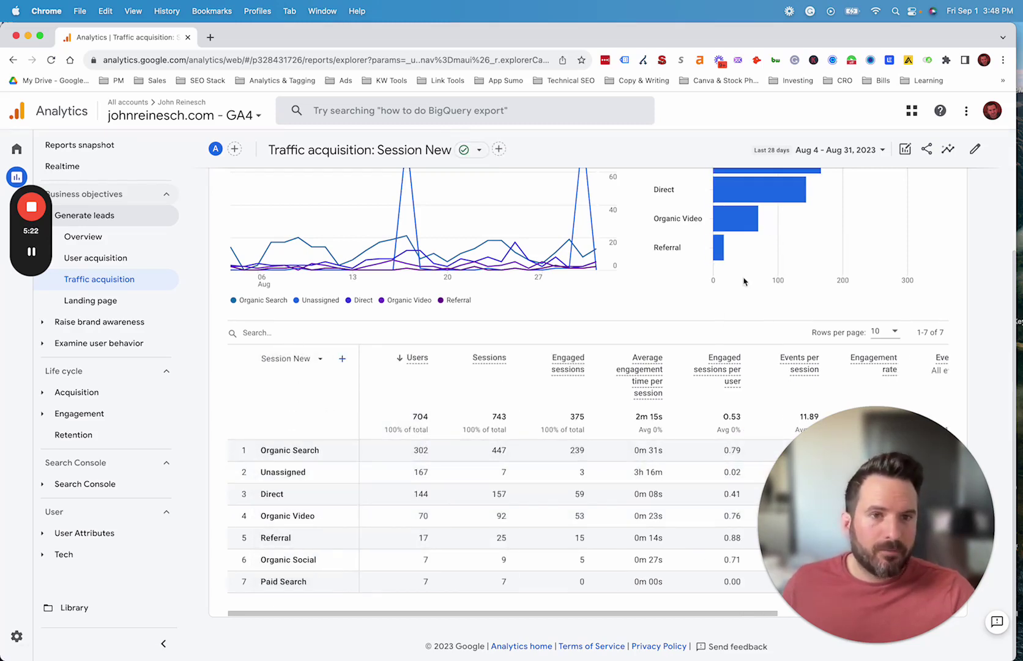
# Set Session New as the report's default dimension at the top of the list and apply
pyautogui.click(975, 150)
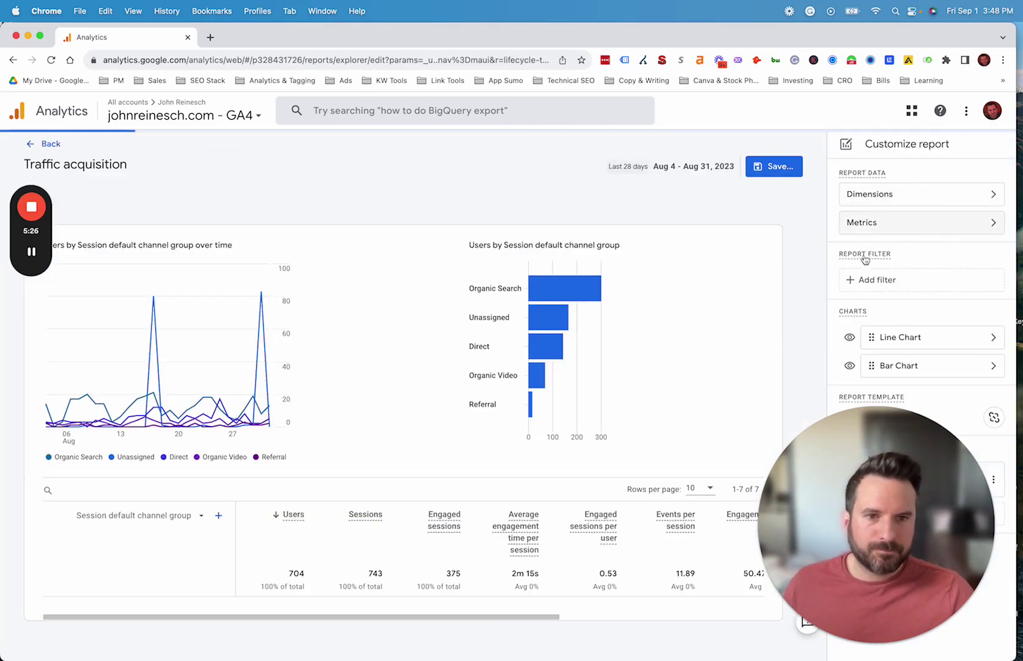
pyautogui.click(892, 197)
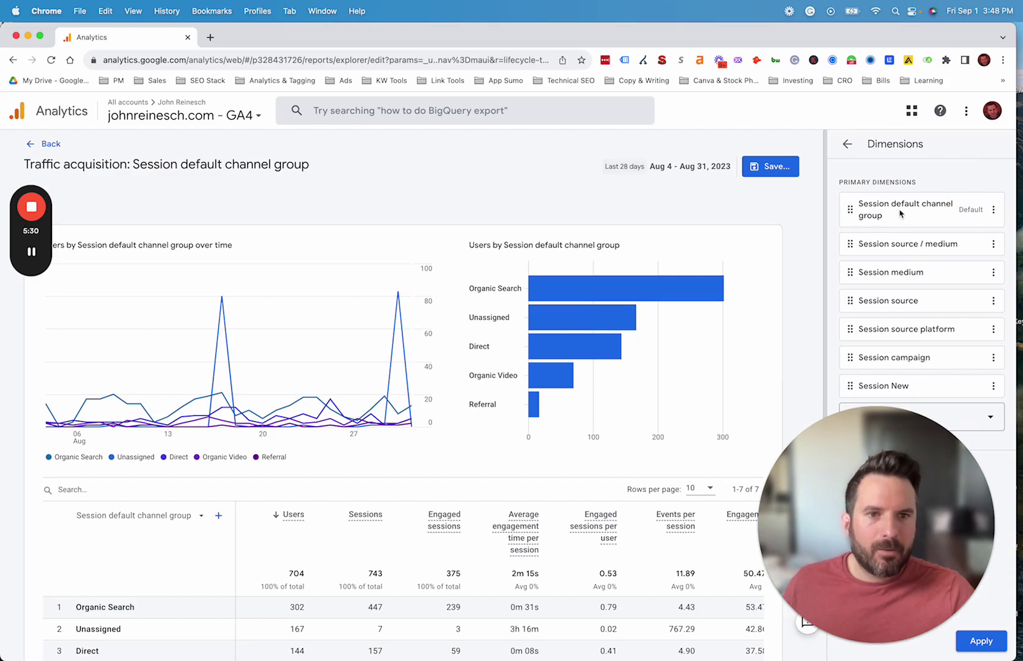
pyautogui.click(993, 387)
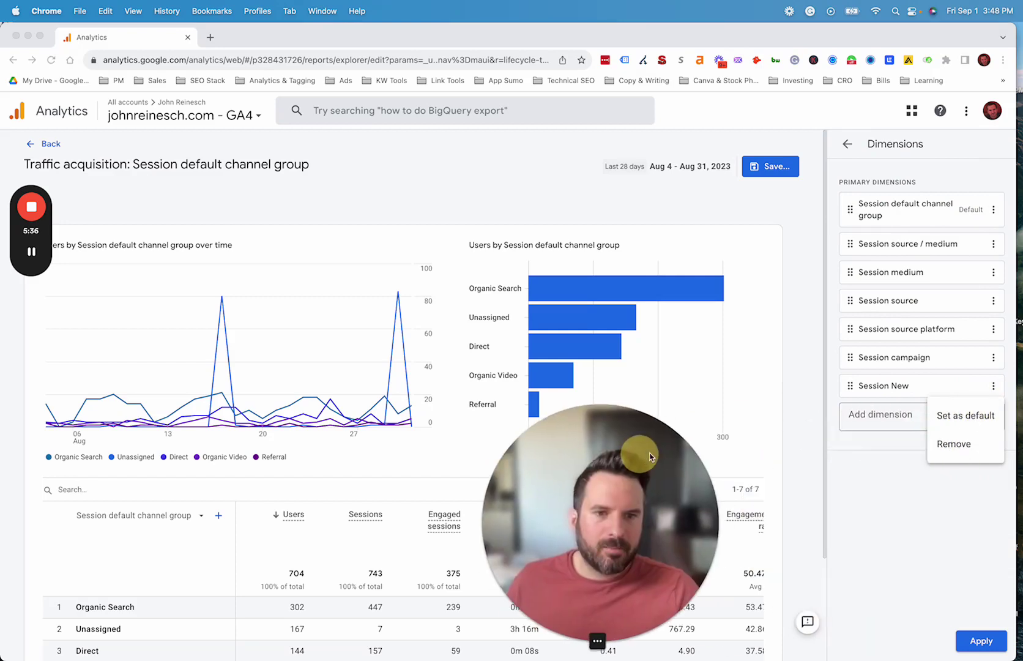
pyautogui.click(961, 418)
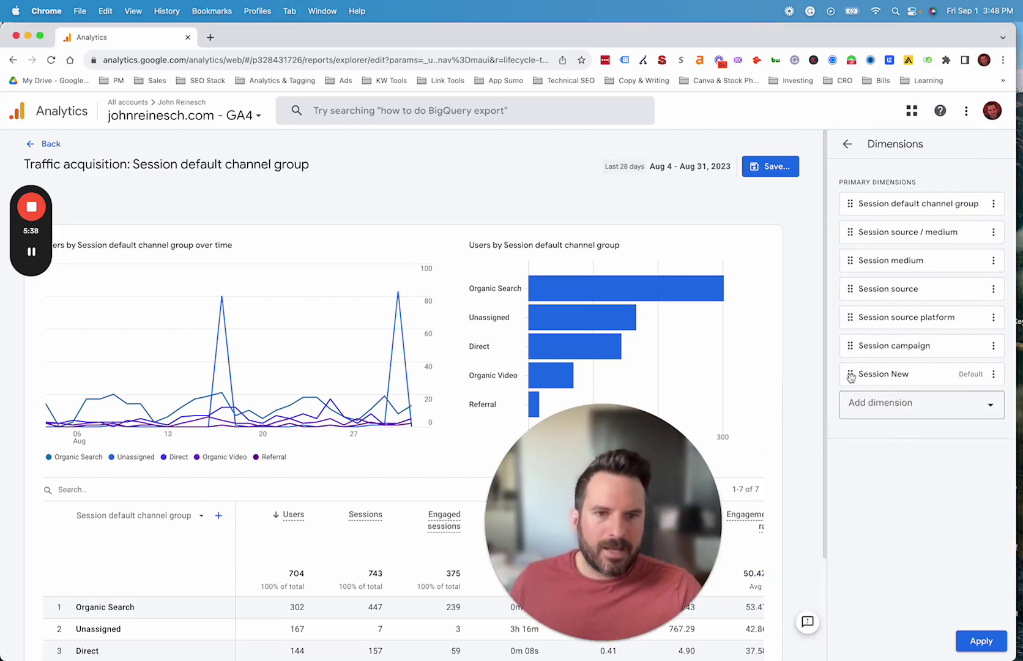
pyautogui.moveTo(850, 372); pyautogui.dragTo(869, 202)
pyautogui.click(982, 640)
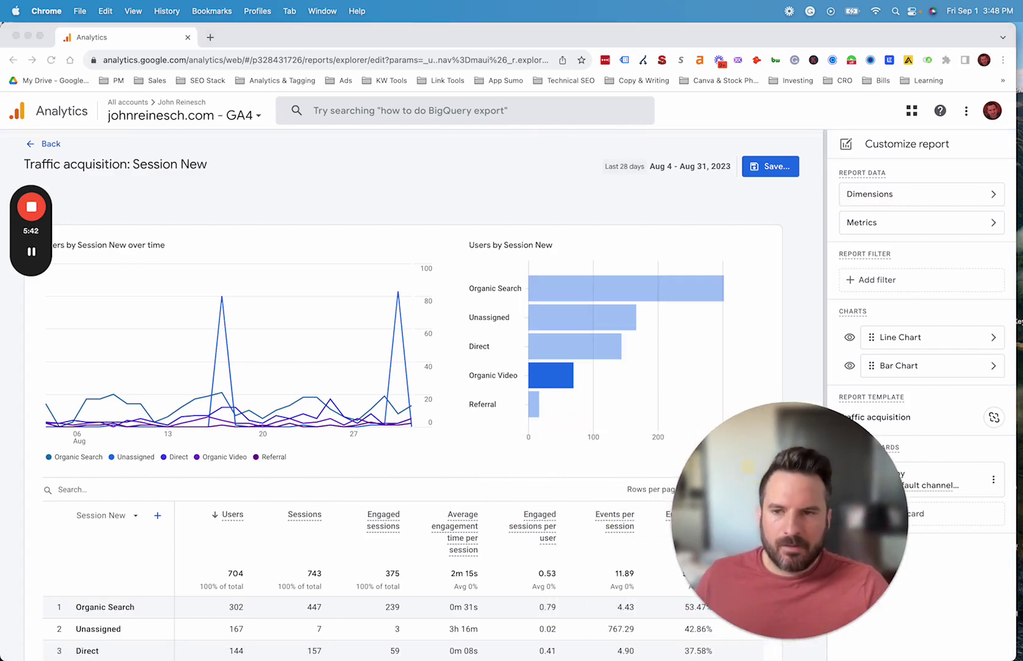
# Save the changes to the current Traffic acquisition report and return to it
pyautogui.click(782, 169)
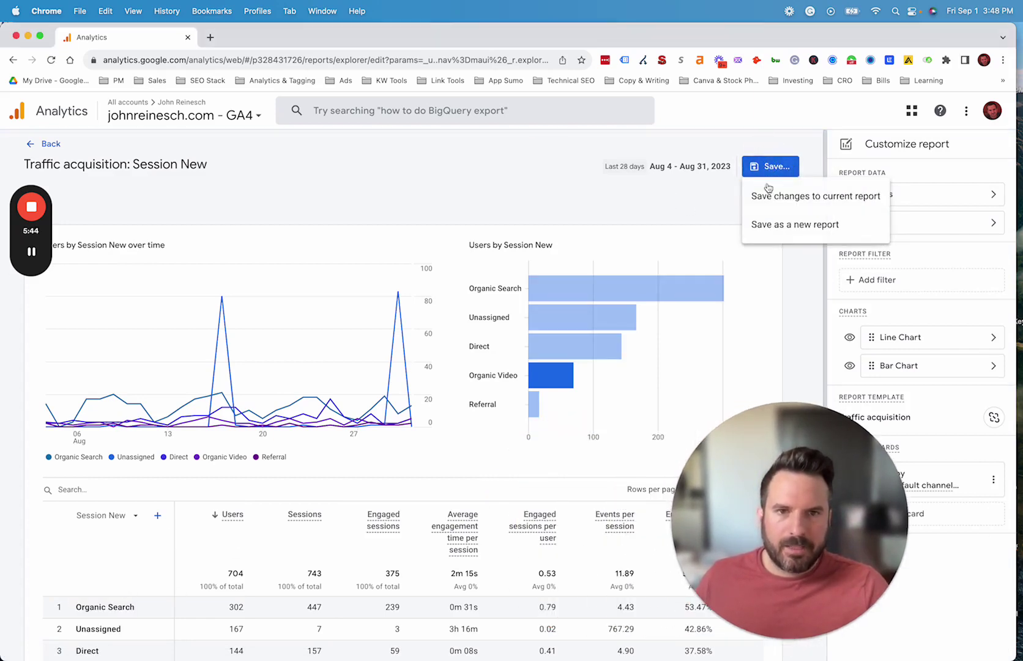
pyautogui.click(811, 197)
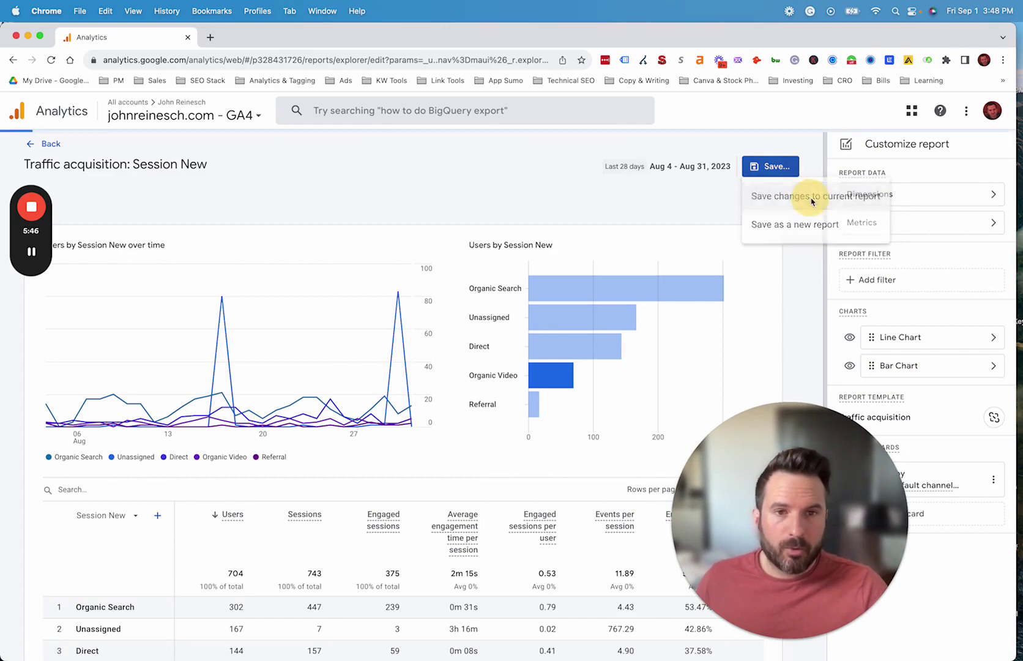
pyautogui.click(617, 440)
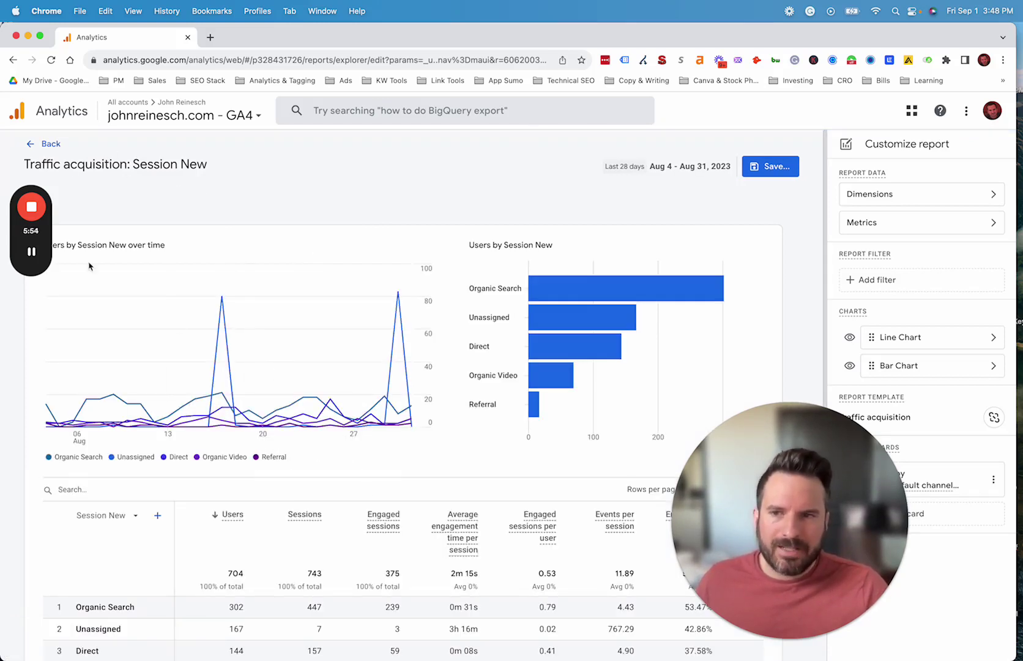
pyautogui.click(34, 147)
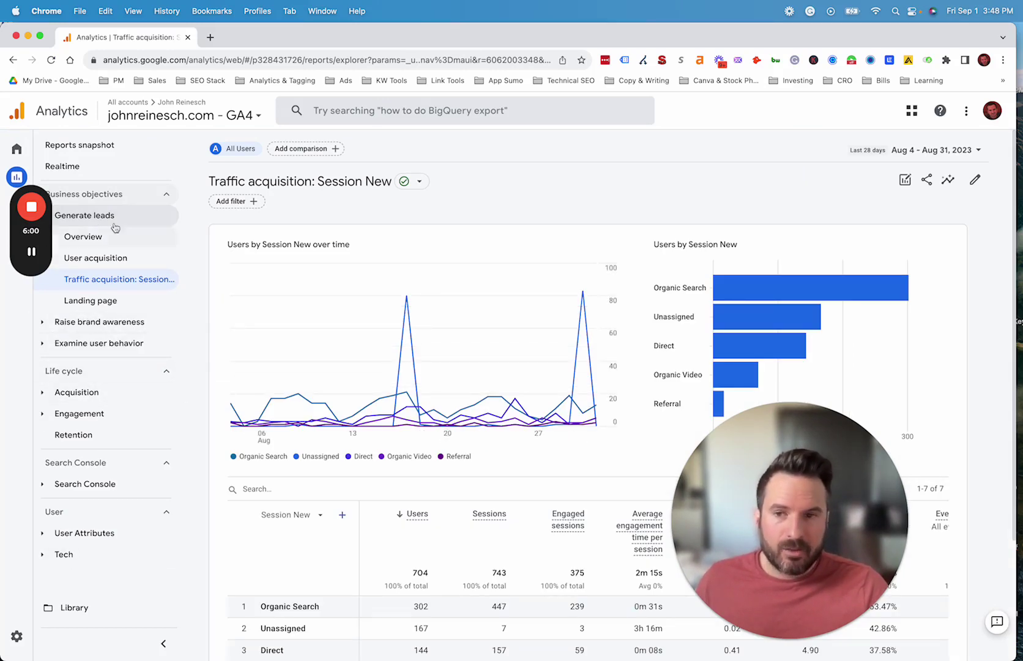
pyautogui.scroll(-5, 520, 379)
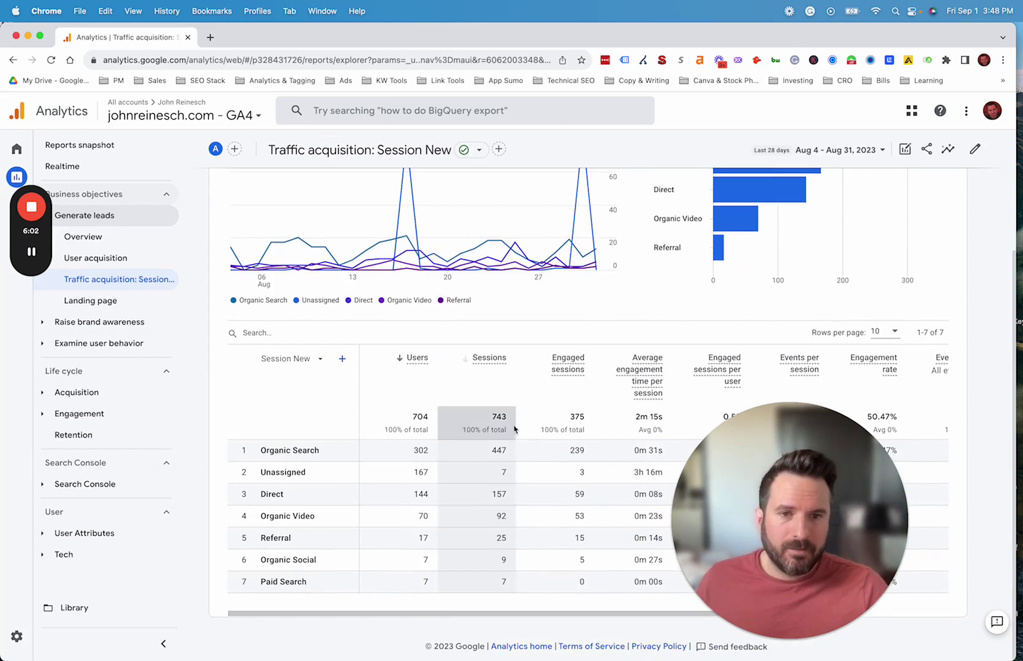
pyautogui.hscroll(5, 543, 432)
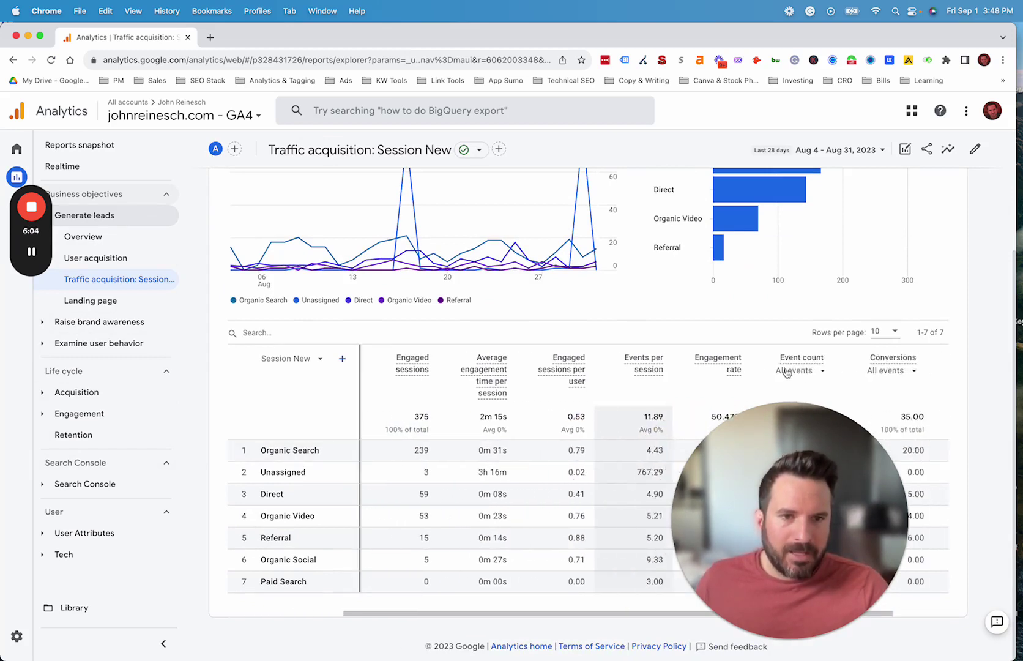
pyautogui.hscroll(-5, 611, 404)
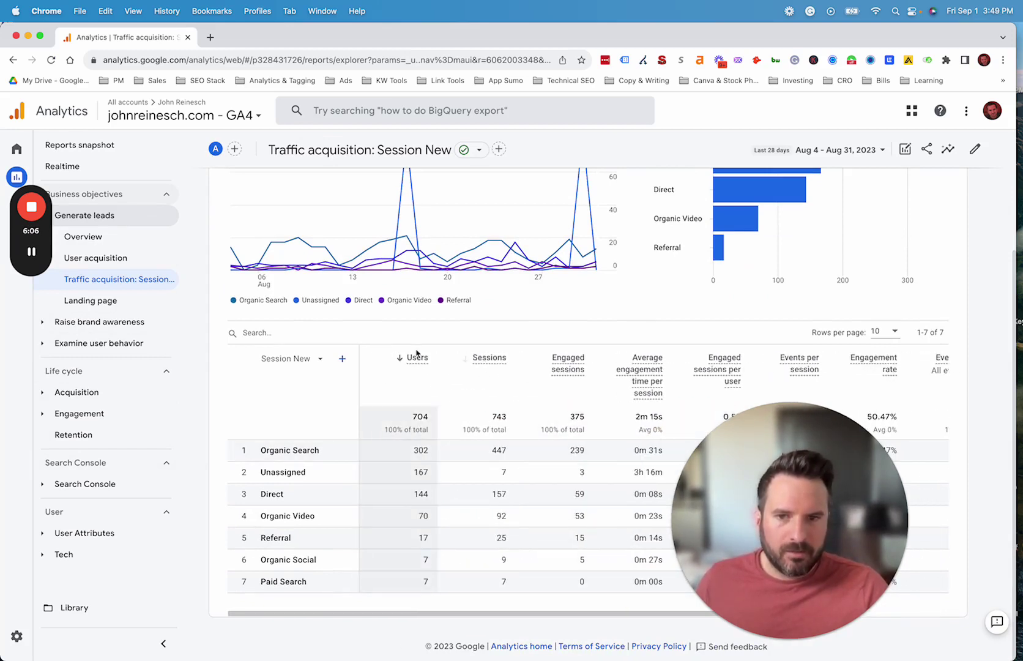
pyautogui.hscroll(5, 611, 401)
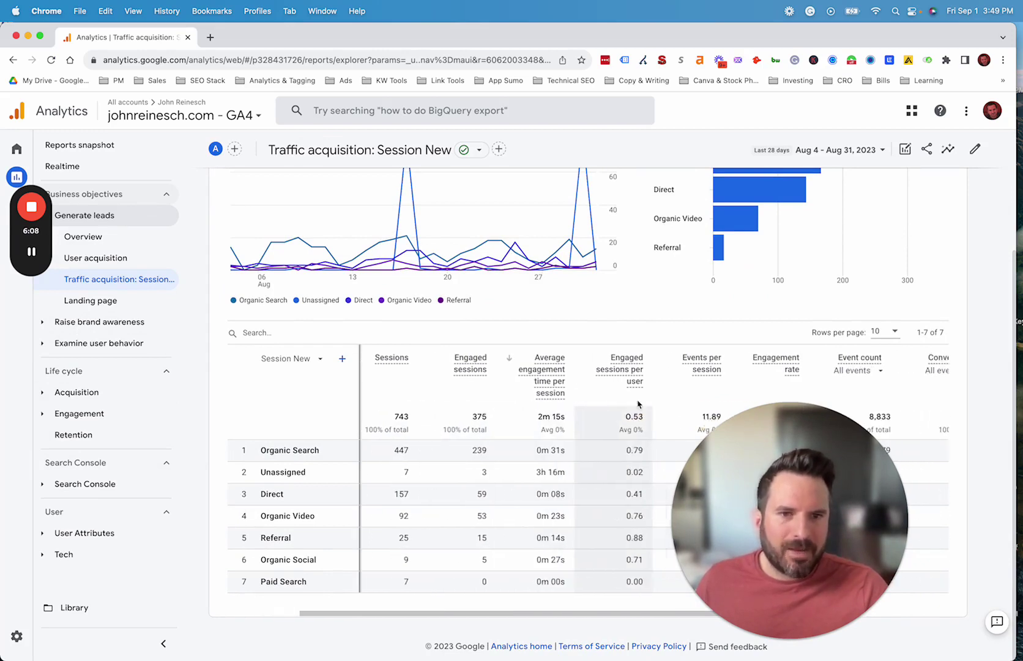
pyautogui.hscroll(-5, 589, 390)
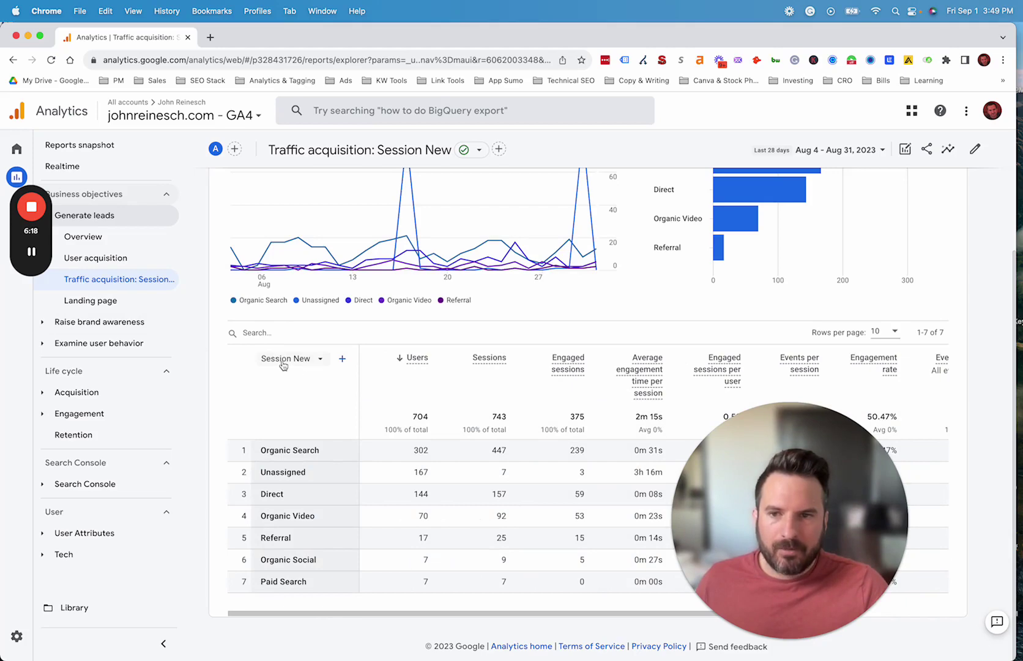
pyautogui.click(92, 301)
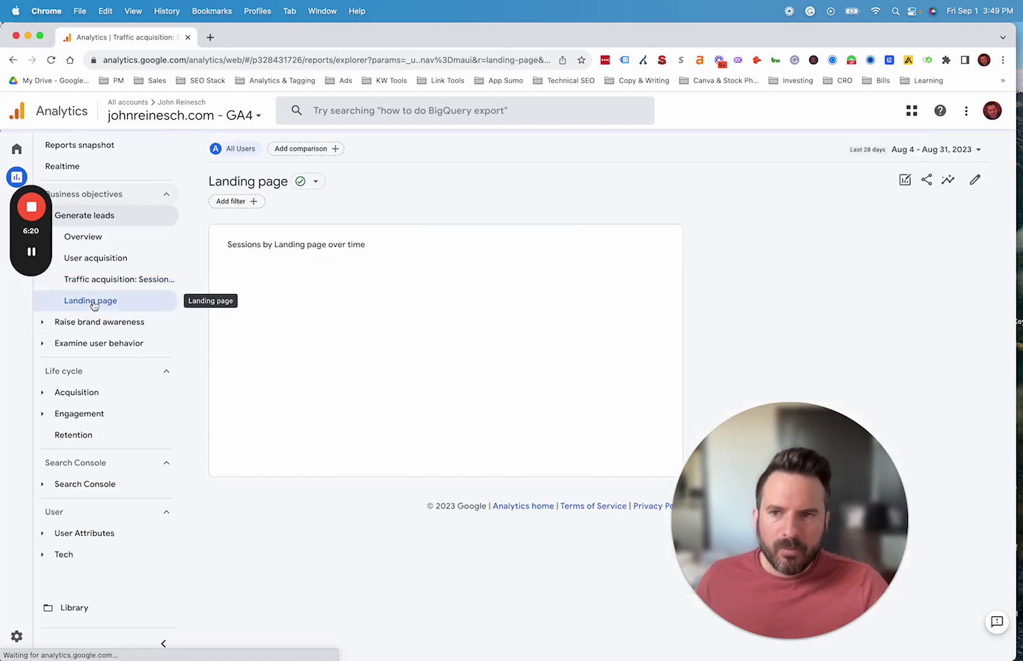
pyautogui.click(116, 278)
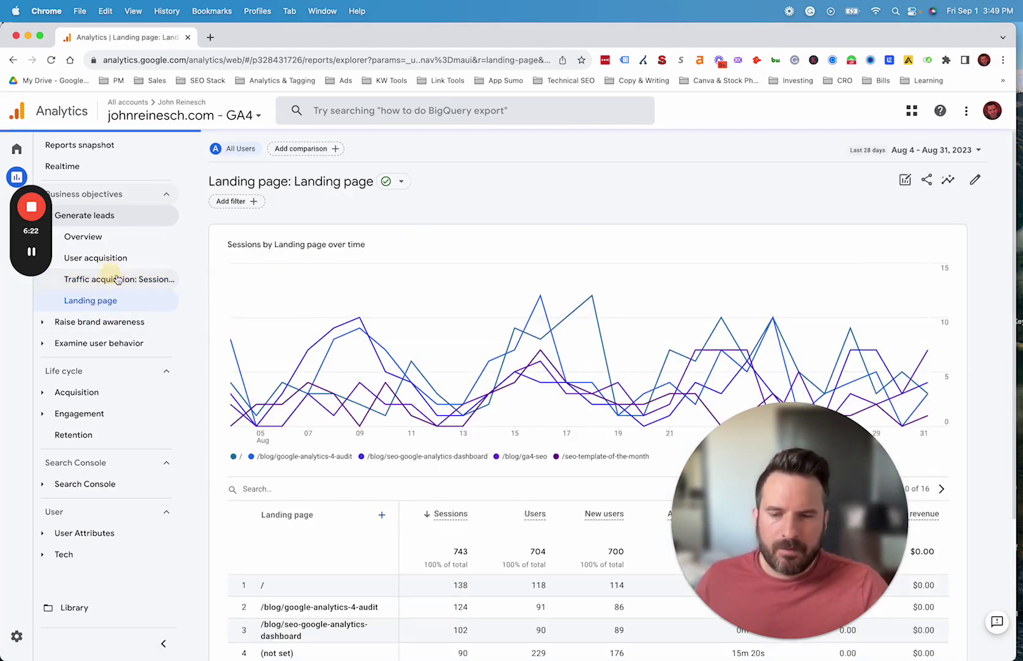
pyautogui.scroll(-2, 299, 418)
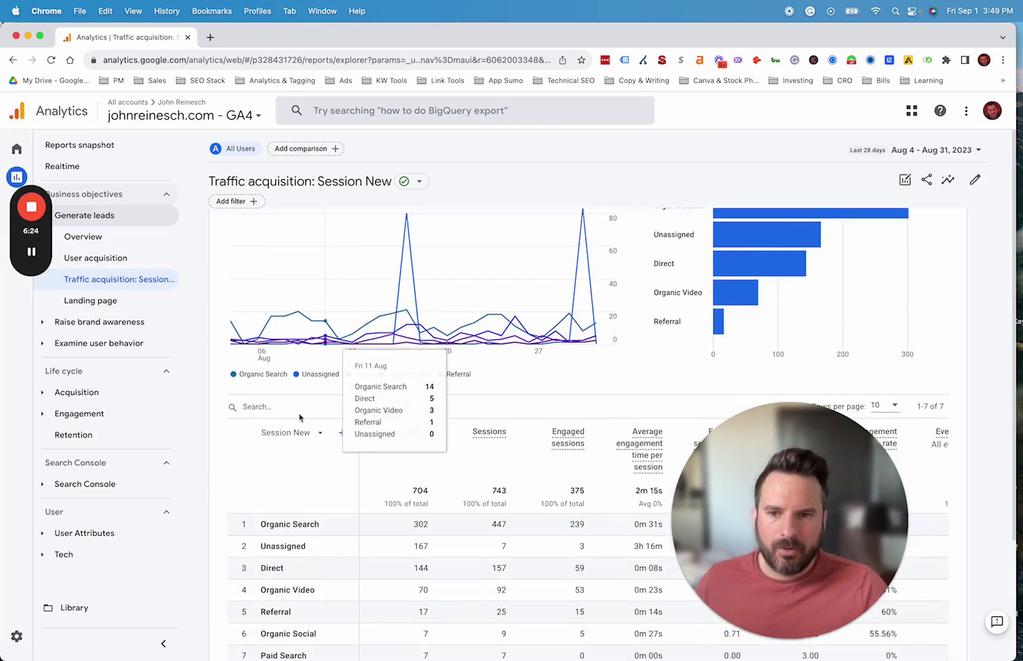
pyautogui.click(305, 433)
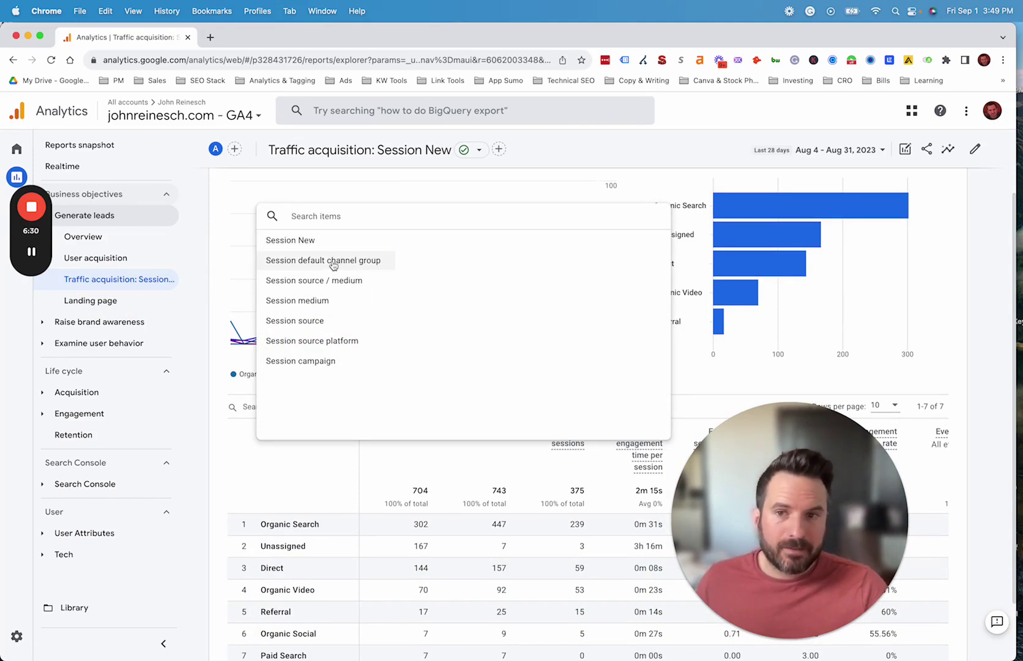
pyautogui.click(343, 266)
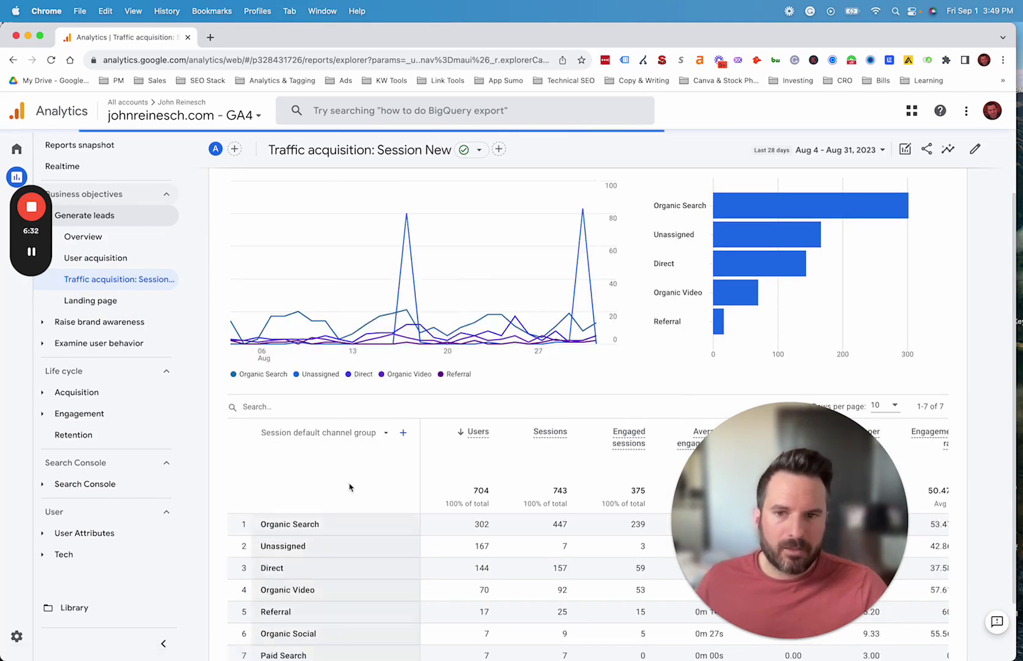
pyautogui.scroll(-2, 347, 483)
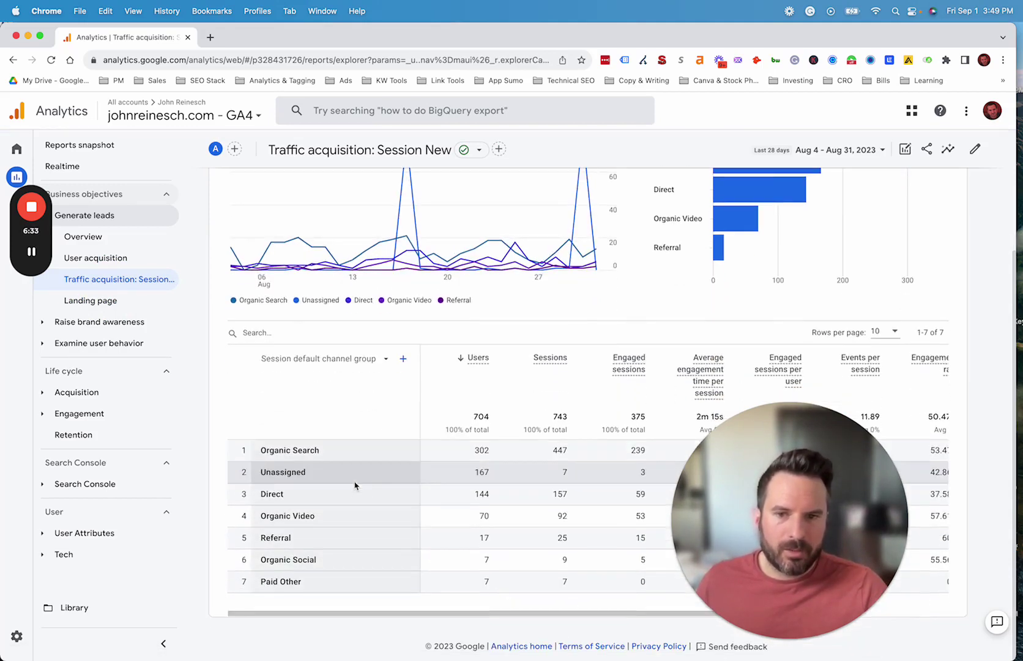
pyautogui.click(354, 360)
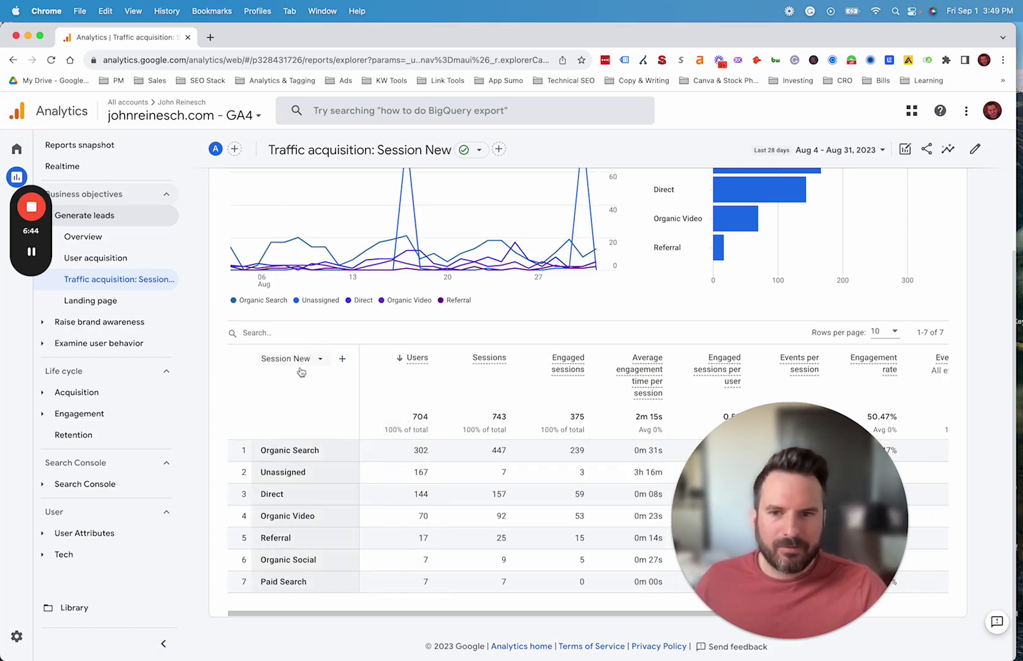
pyautogui.click(301, 364)
pyautogui.click(632, 294)
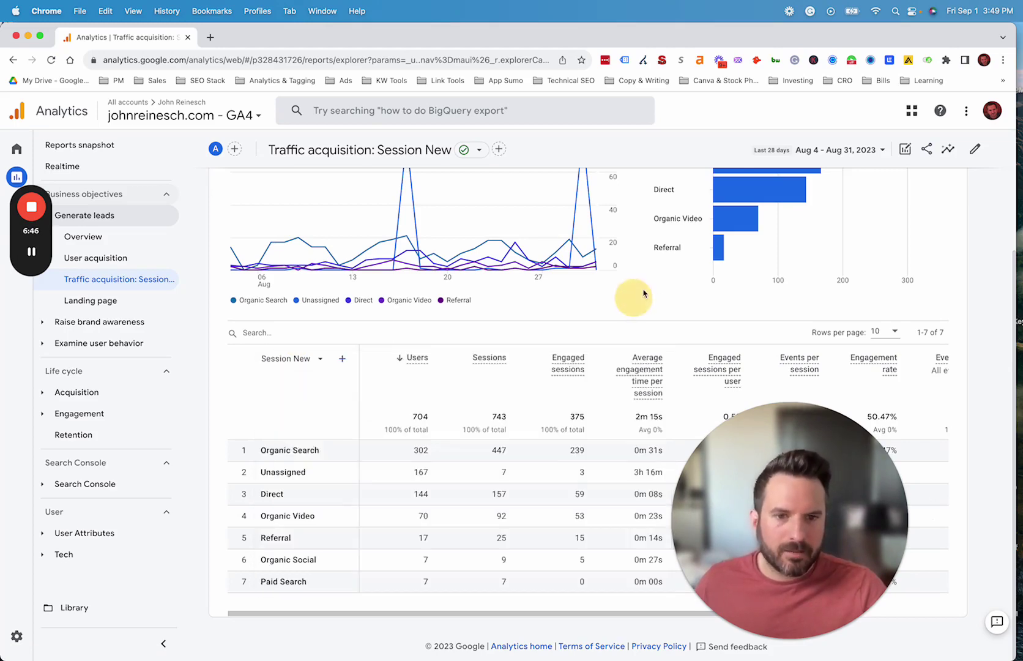